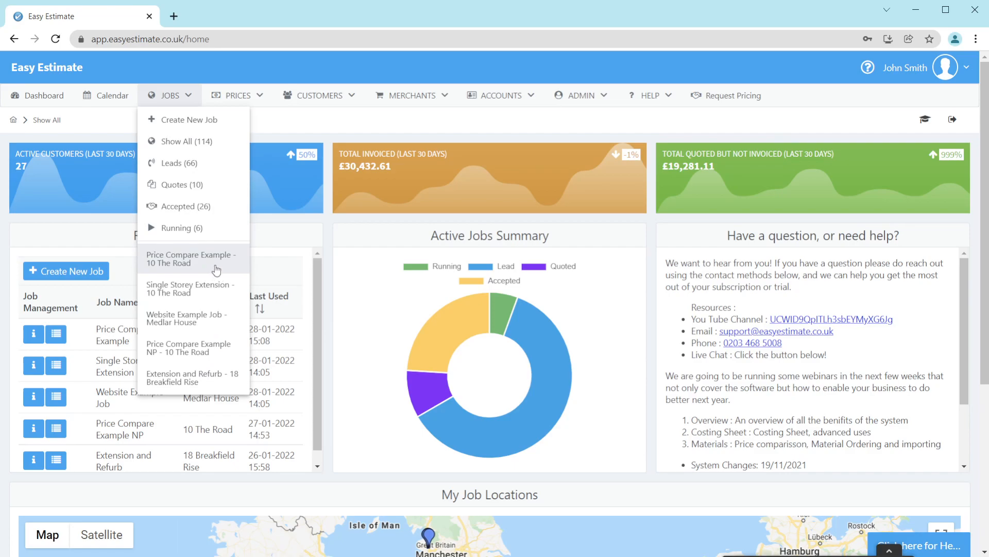
Step: Open the Price Compare Example job for 10 The Road and go to its job info
{"action": "left_click", "coordinate": [215, 269]}
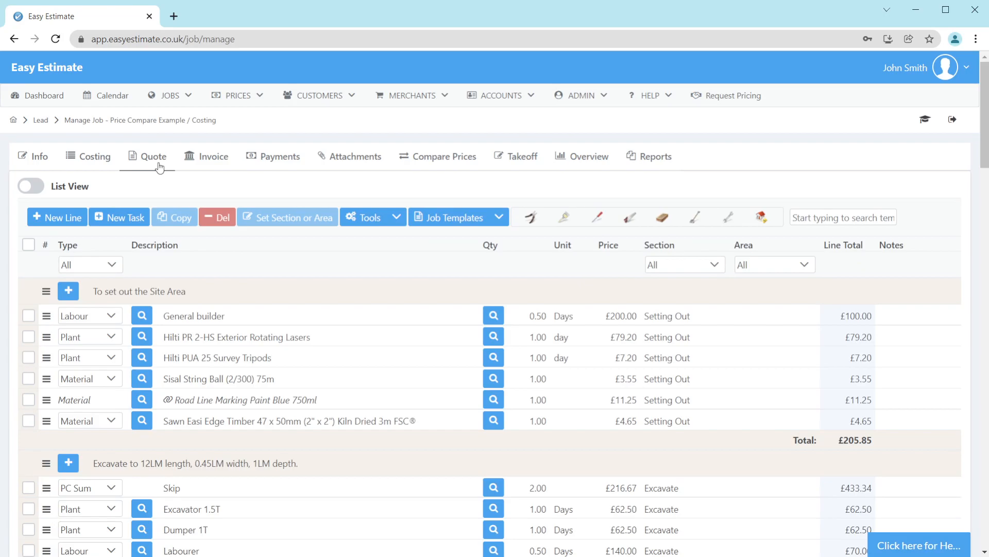
{"action": "left_click", "coordinate": [38, 158]}
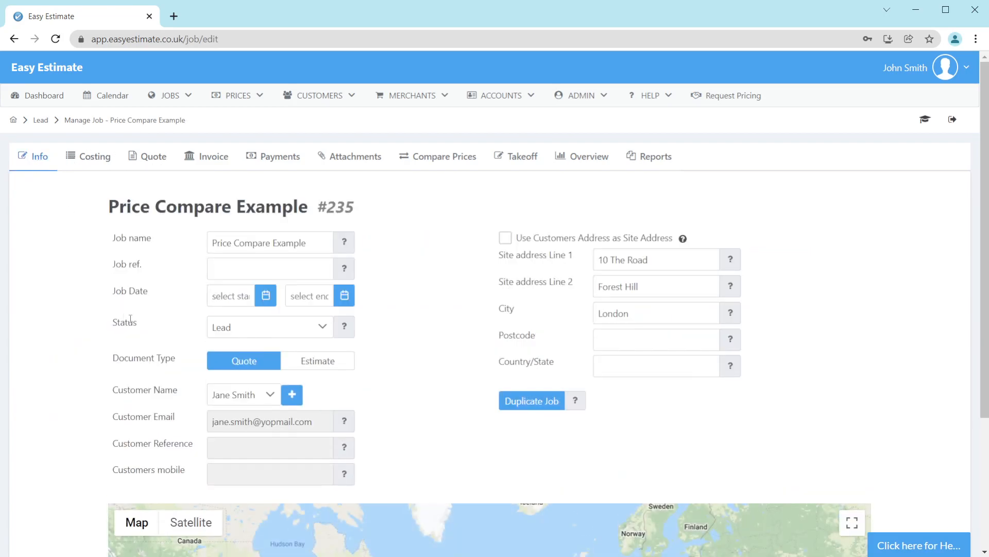
Step: Switch the document type to Estimate and then back to Quote
{"action": "left_click_drag", "start_coordinate": [111, 357], "coordinate": [188, 358]}
{"action": "left_click", "coordinate": [327, 362]}
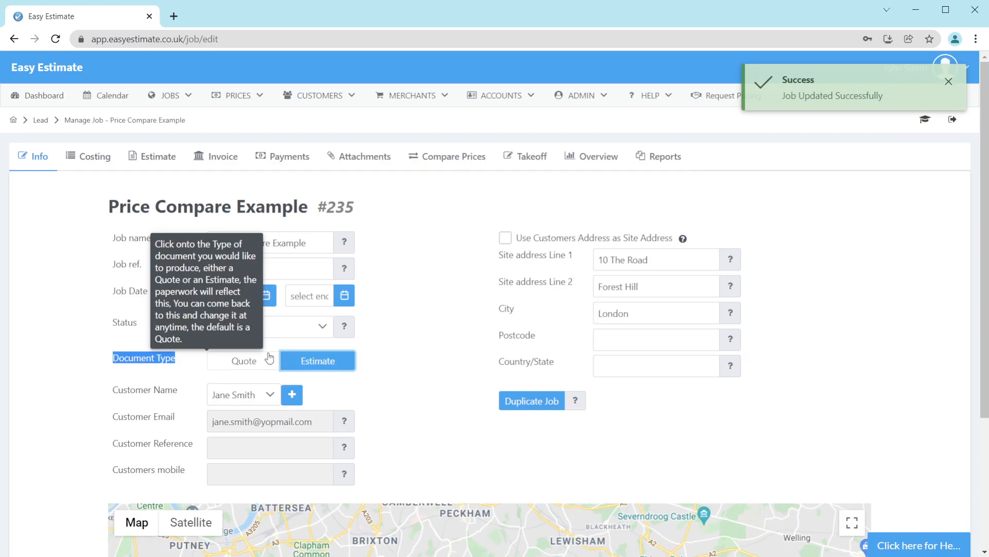
{"action": "left_click", "coordinate": [253, 361]}
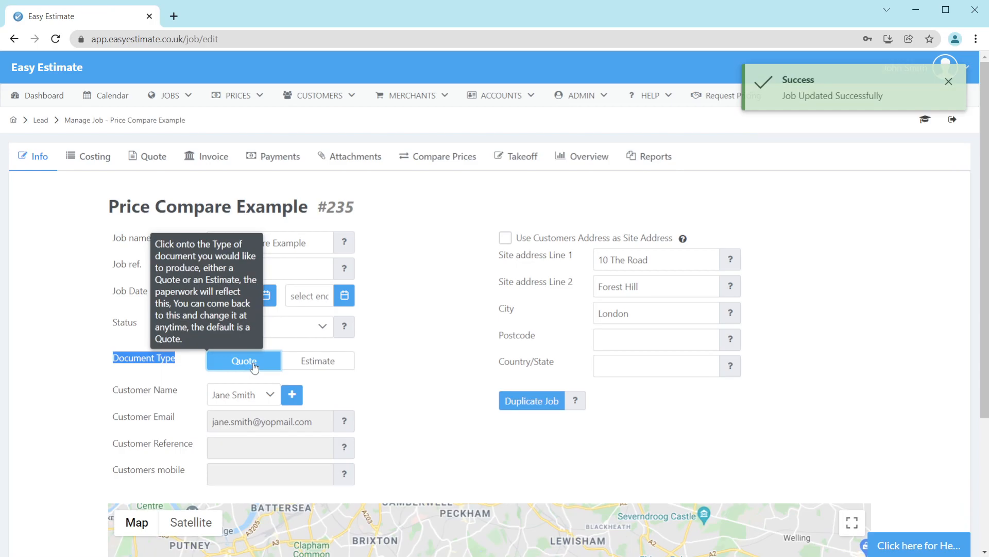
Step: Open the job's quote and scroll through the quotation document and its line items
{"action": "left_click", "coordinate": [148, 157]}
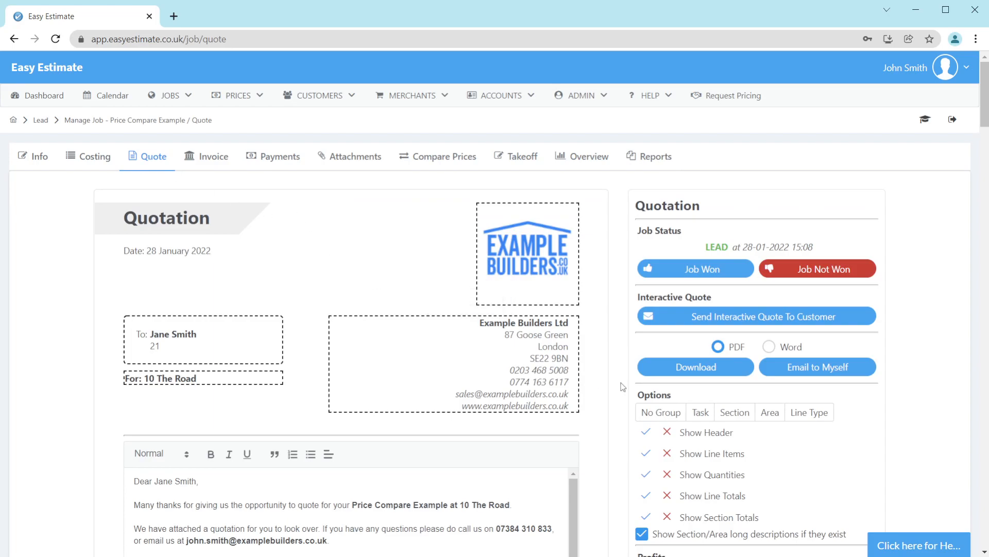
{"action": "scroll", "coordinate": [622, 367], "scroll_direction": "down", "scroll_amount": 7}
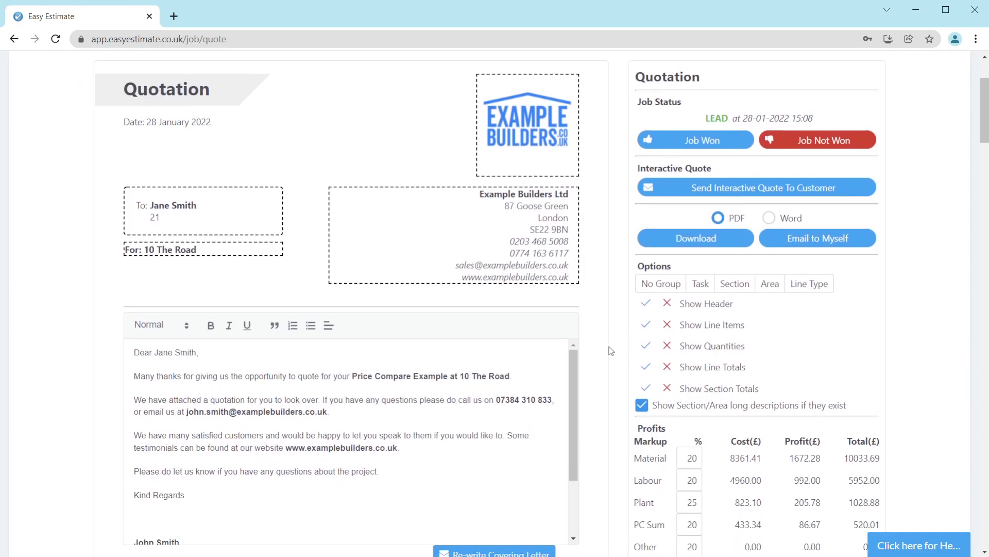
{"action": "scroll", "coordinate": [611, 351], "scroll_direction": "down", "scroll_amount": 8}
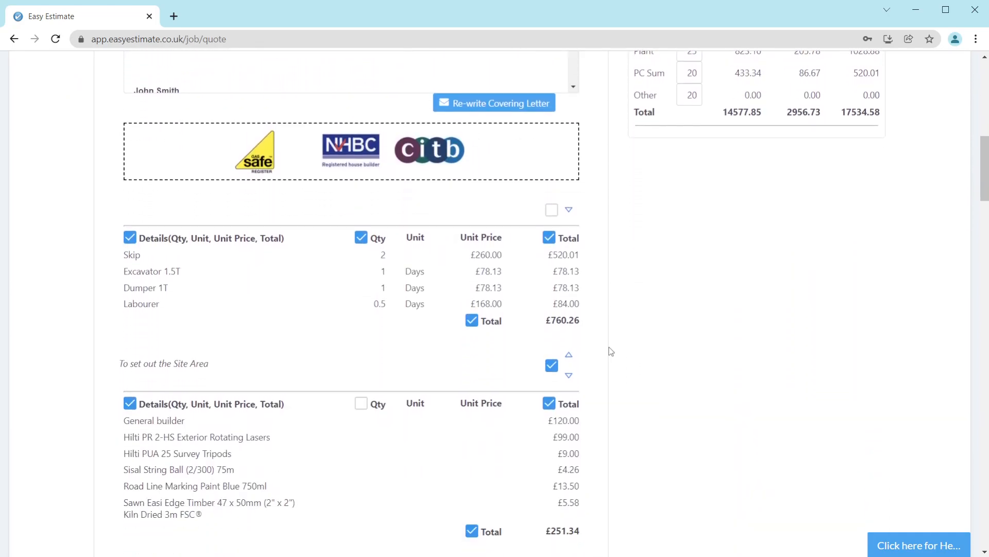
{"action": "scroll", "coordinate": [611, 349], "scroll_direction": "down", "scroll_amount": 4}
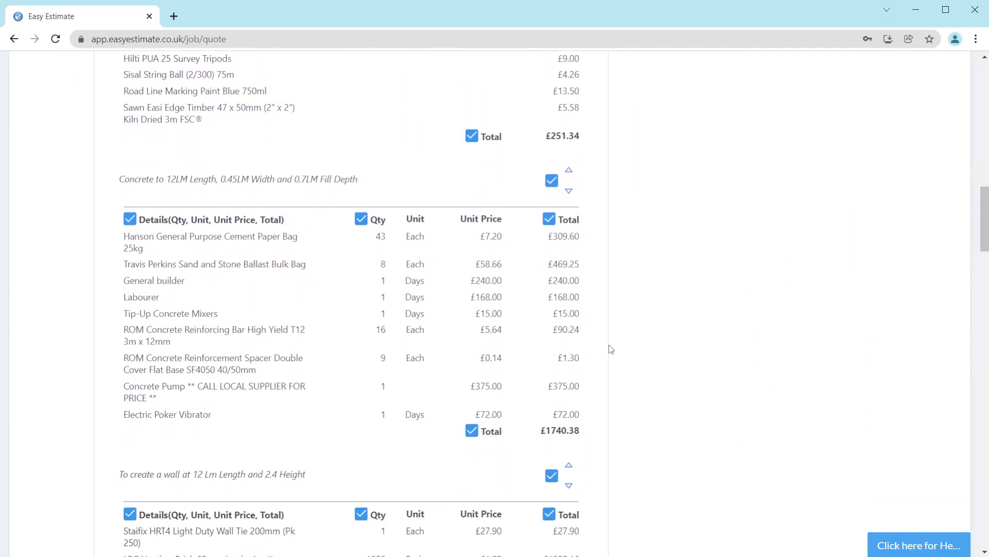
{"action": "scroll", "coordinate": [611, 348], "scroll_direction": "up", "scroll_amount": 20}
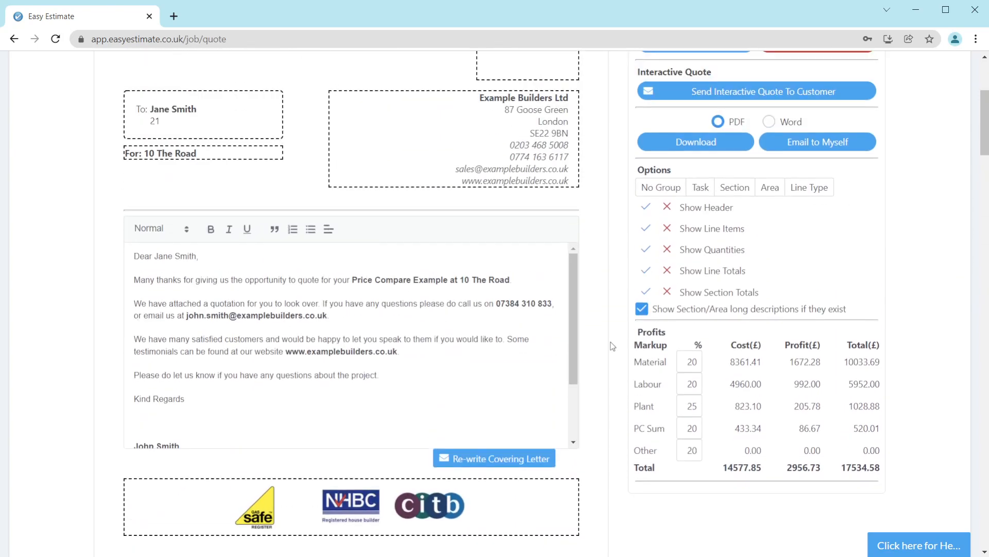
{"action": "scroll", "coordinate": [612, 346], "scroll_direction": "down", "scroll_amount": 2}
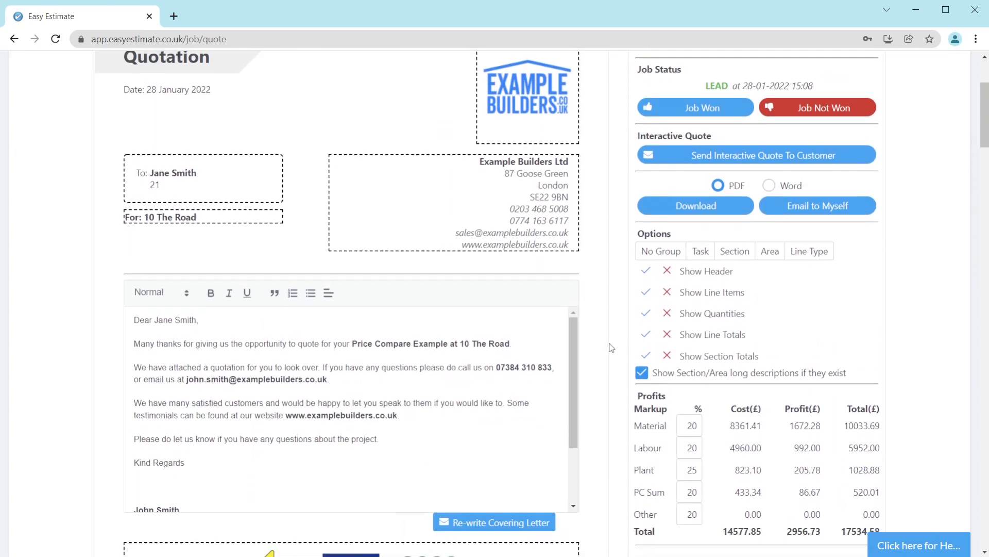
{"action": "scroll", "coordinate": [612, 347], "scroll_direction": "up", "scroll_amount": 2}
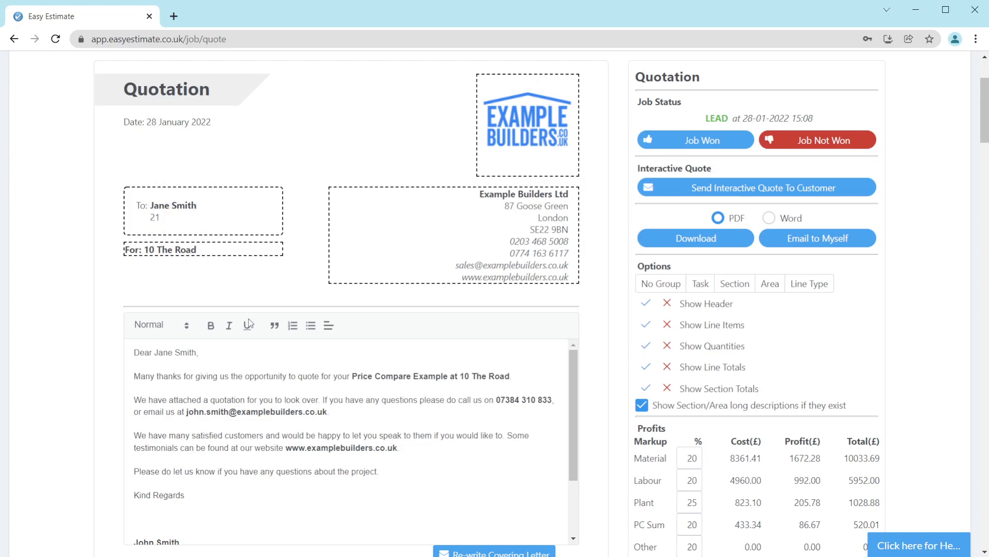
Step: Insert a new line reading 'Add anything you like here' below the greeting in the covering letter
{"action": "left_click", "coordinate": [240, 344]}
{"action": "key", "text": "Return"}
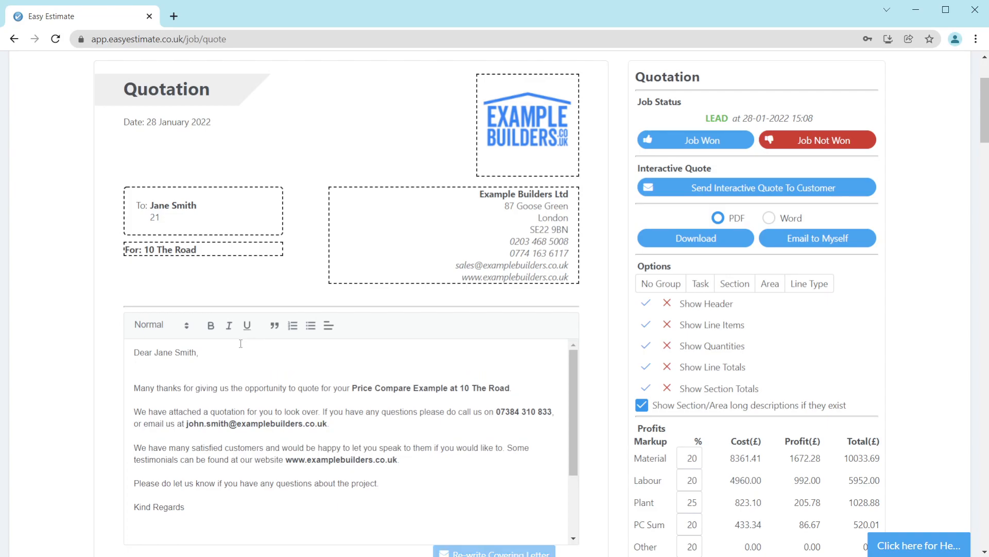
{"action": "key", "text": "Return"}
{"action": "type", "text": "Add "}
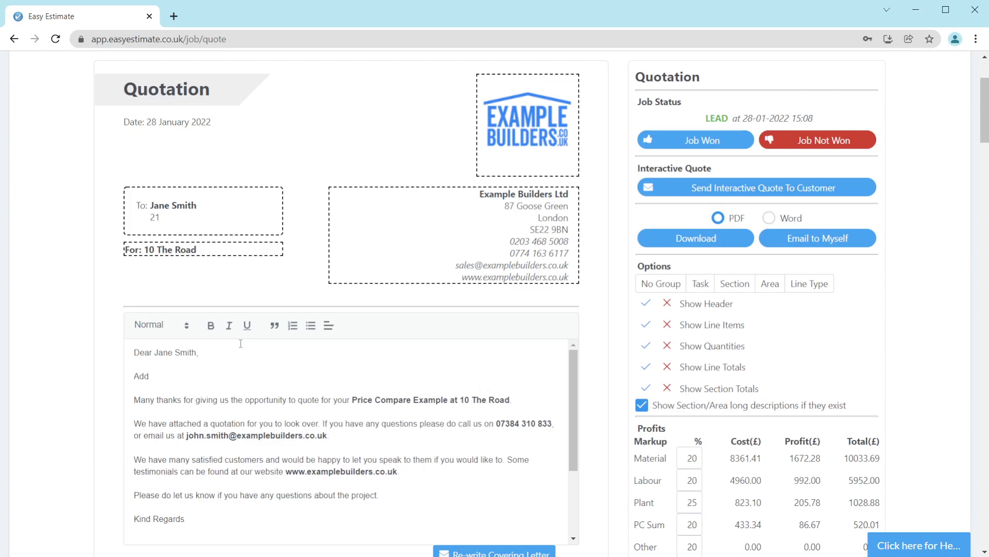
{"action": "type", "text": "anything you likew here"}
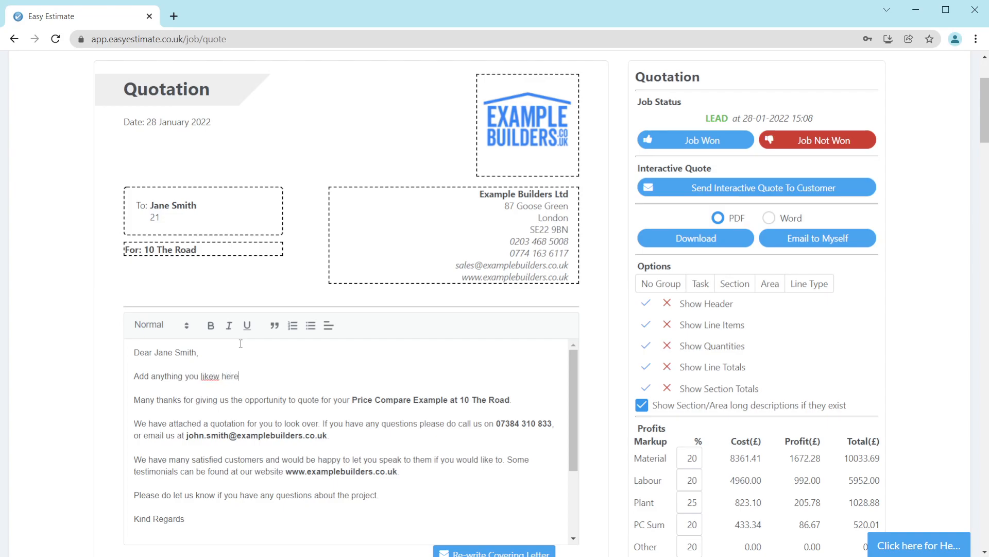
{"action": "left_click", "coordinate": [221, 377]}
{"action": "key", "text": "BackSpace"}
{"action": "key", "text": "BackSpace"}
Step: Format the new covering-letter line as bold and italic and end it with a full stop
{"action": "left_click_drag", "start_coordinate": [235, 378], "coordinate": [123, 370]}
{"action": "left_click", "coordinate": [211, 325]}
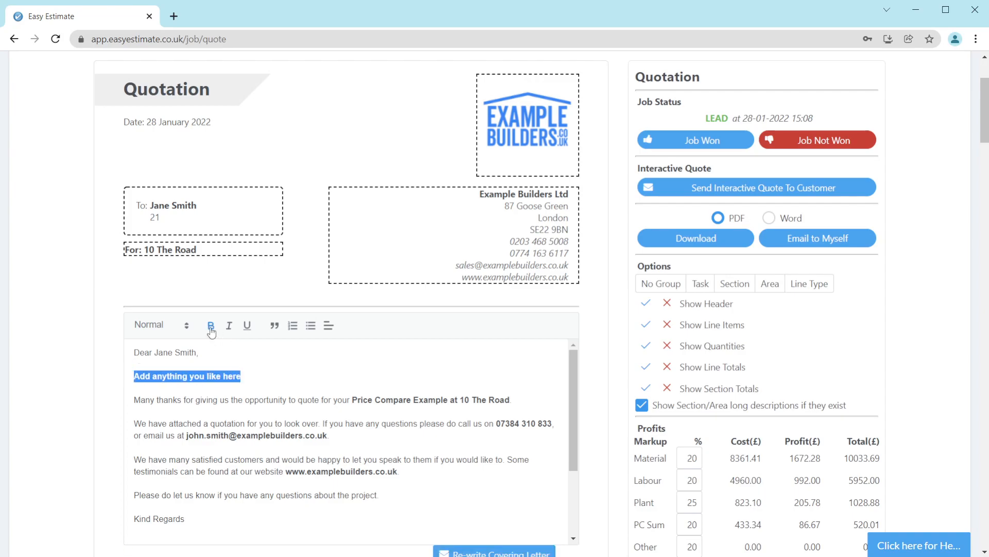
{"action": "left_click", "coordinate": [231, 326]}
{"action": "left_click", "coordinate": [268, 375]}
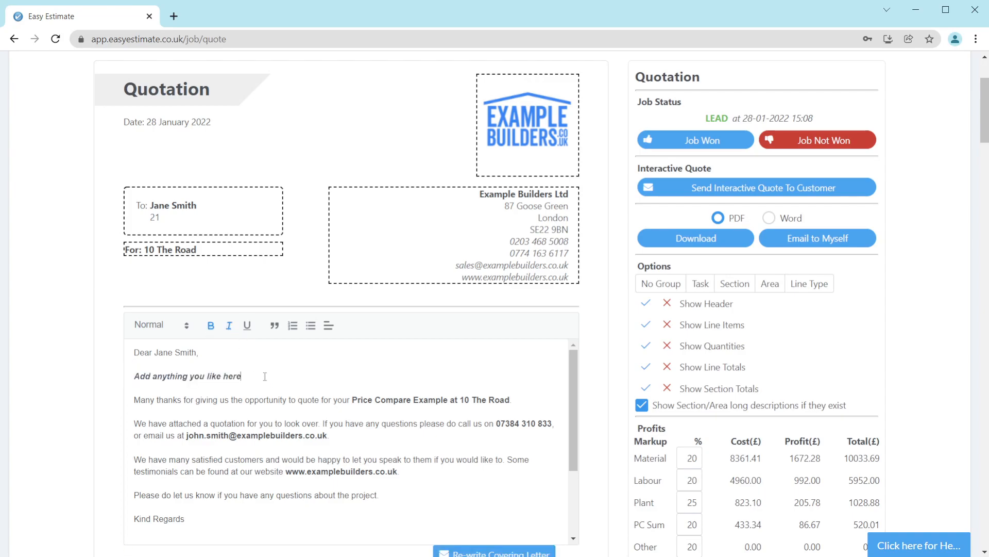
{"action": "type", "text": "."}
Step: Open the Admin menu to locate the Company Documentation entry, then return to the quote
{"action": "scroll", "coordinate": [596, 330], "scroll_direction": "up", "scroll_amount": 3}
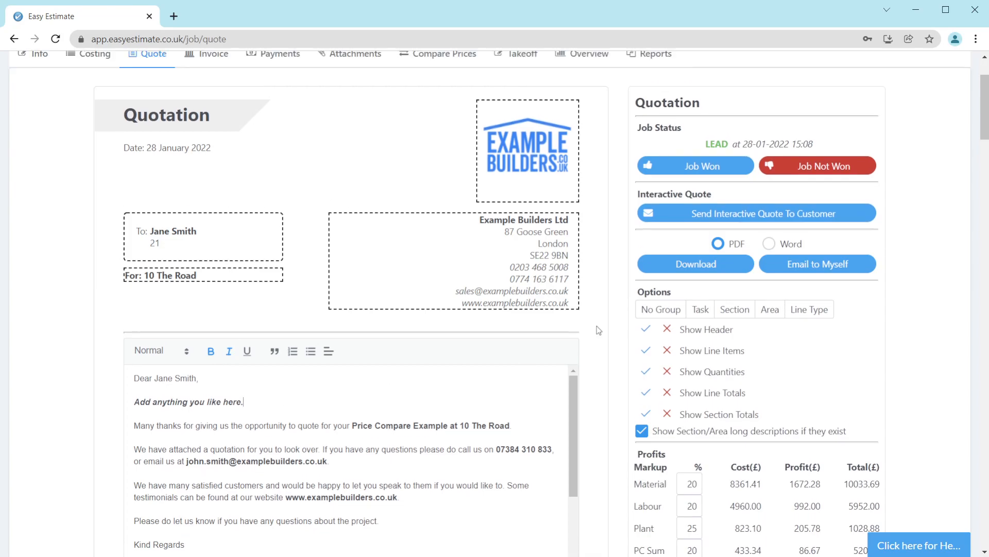
{"action": "left_click", "coordinate": [586, 97]}
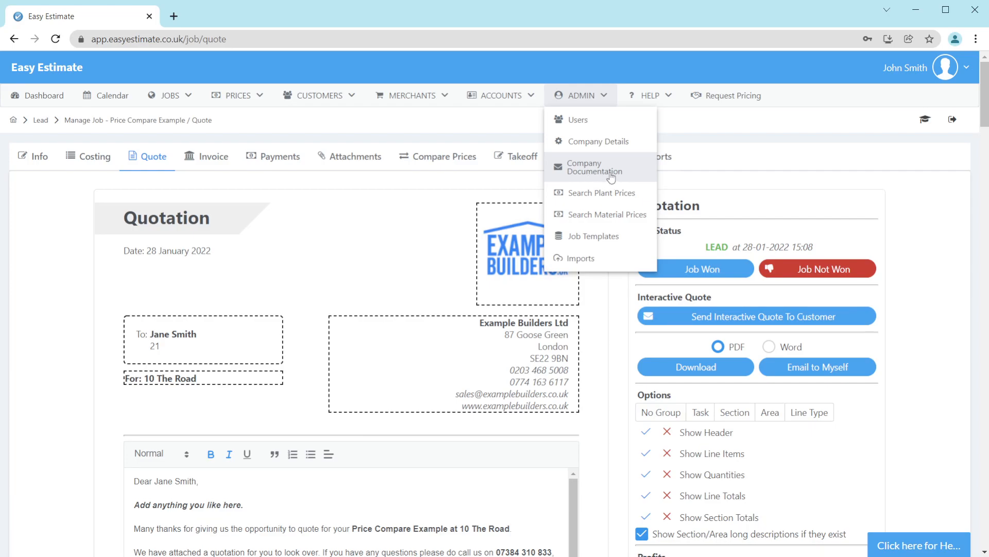
{"action": "scroll", "coordinate": [618, 408], "scroll_direction": "down", "scroll_amount": 3}
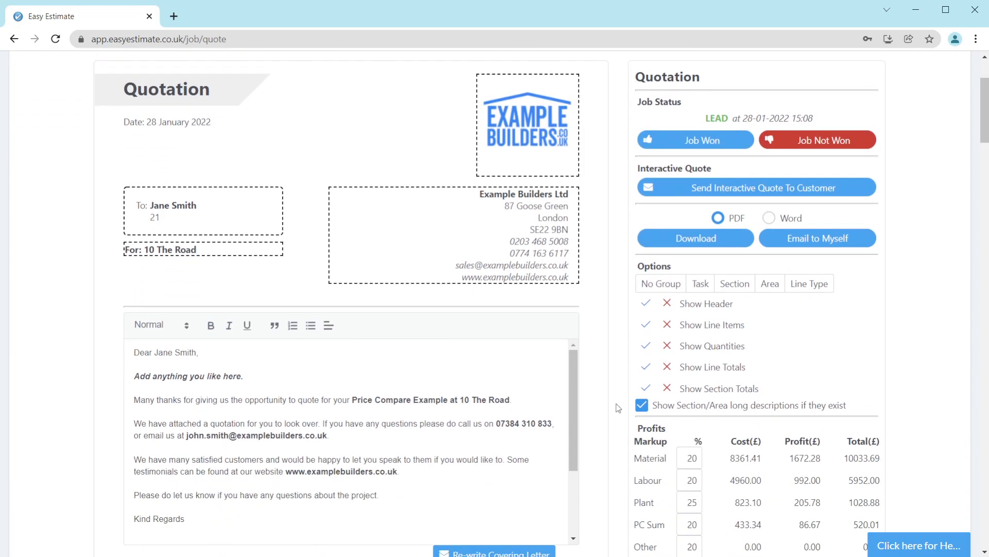
{"action": "scroll", "coordinate": [618, 408], "scroll_direction": "down", "scroll_amount": 2}
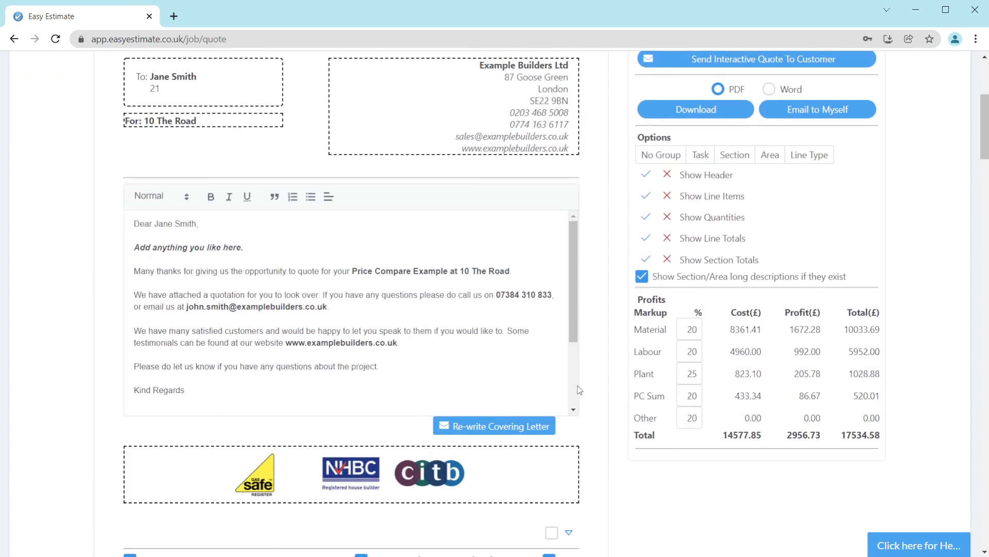
Step: Reset the covering letter to its default text, confirming the reload
{"action": "left_click", "coordinate": [250, 248]}
{"action": "type", "text": "dfgdfgdfgdgfgdfdf"}
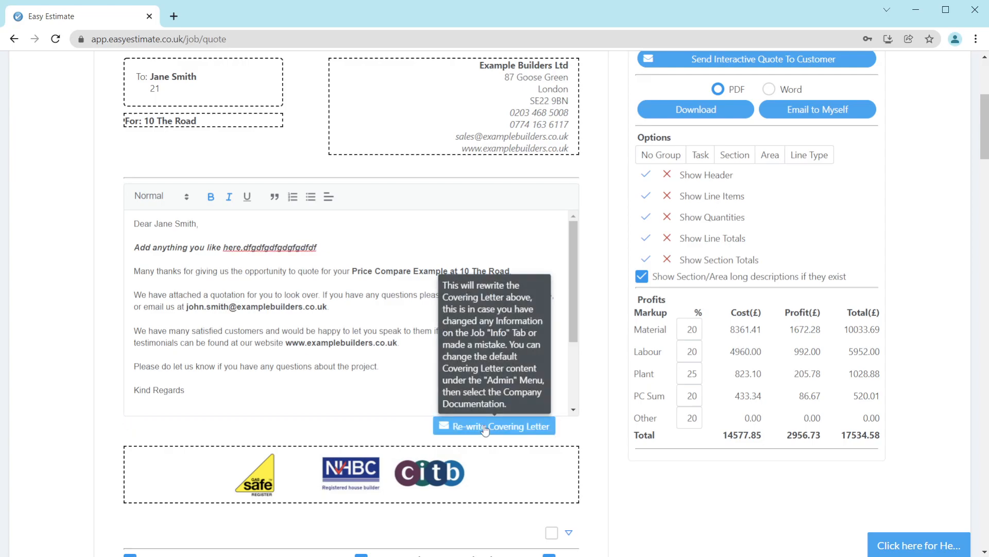
{"action": "left_click", "coordinate": [536, 429]}
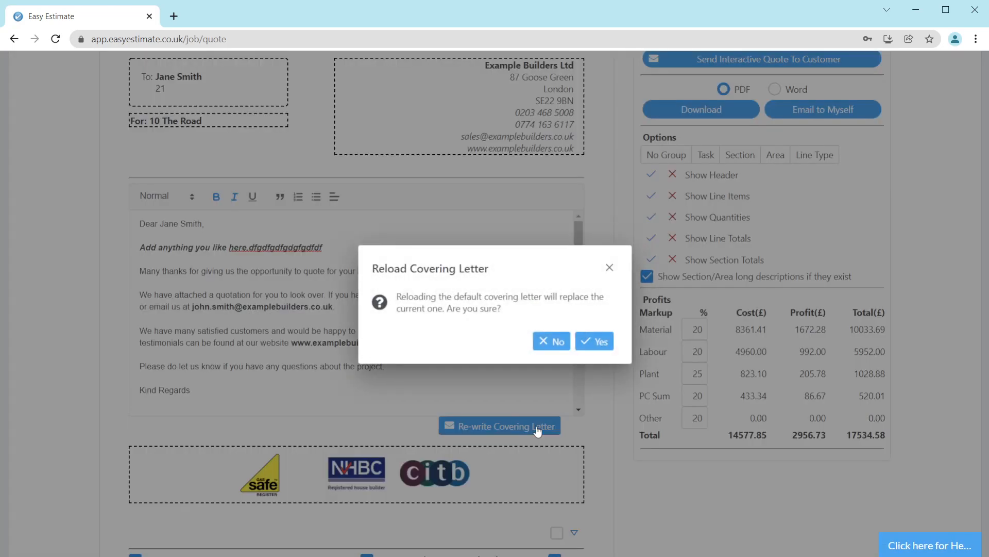
{"action": "left_click", "coordinate": [609, 347]}
Step: Set the Material and Labour markups to 25% and the Plant markup to 28%
{"action": "scroll", "coordinate": [609, 348], "scroll_direction": "down", "scroll_amount": 2}
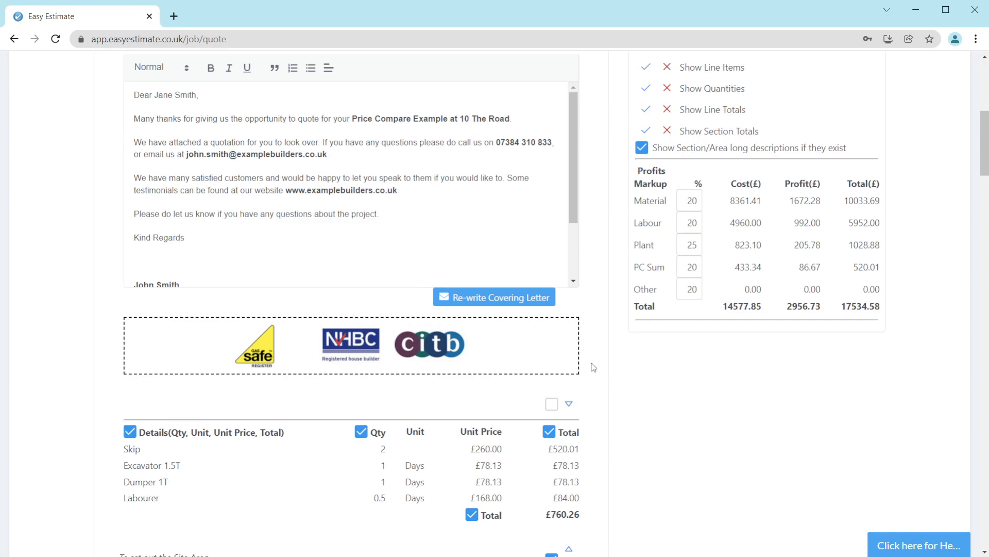
{"action": "scroll", "coordinate": [630, 371], "scroll_direction": "up", "scroll_amount": 5}
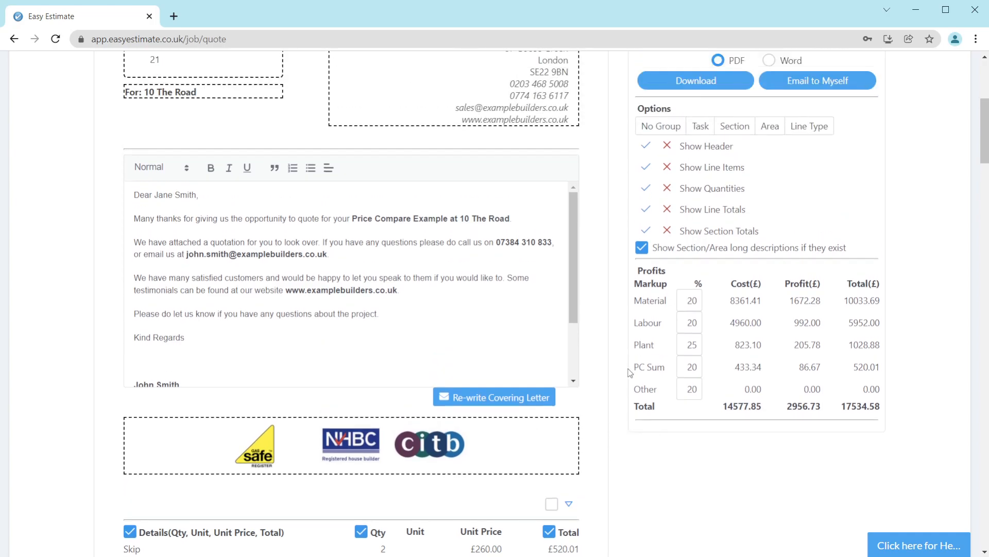
{"action": "scroll", "coordinate": [629, 377], "scroll_direction": "down", "scroll_amount": 3}
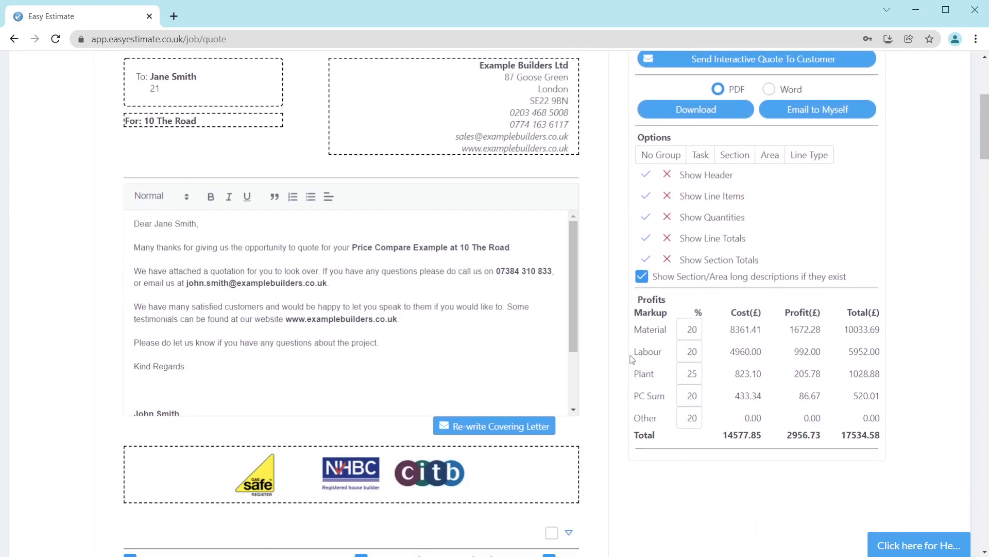
{"action": "mouse_move", "coordinate": [635, 298]}
{"action": "left_mouse_down"}
{"action": "mouse_move", "coordinate": [788, 358]}
{"action": "mouse_move", "coordinate": [920, 452]}
{"action": "mouse_move", "coordinate": [722, 330]}
{"action": "mouse_move", "coordinate": [634, 297]}
{"action": "left_mouse_up"}
{"action": "left_click", "coordinate": [685, 325]}
{"action": "double_click", "coordinate": [792, 328]}
{"action": "double_click", "coordinate": [692, 330]}
{"action": "type", "text": "25"}
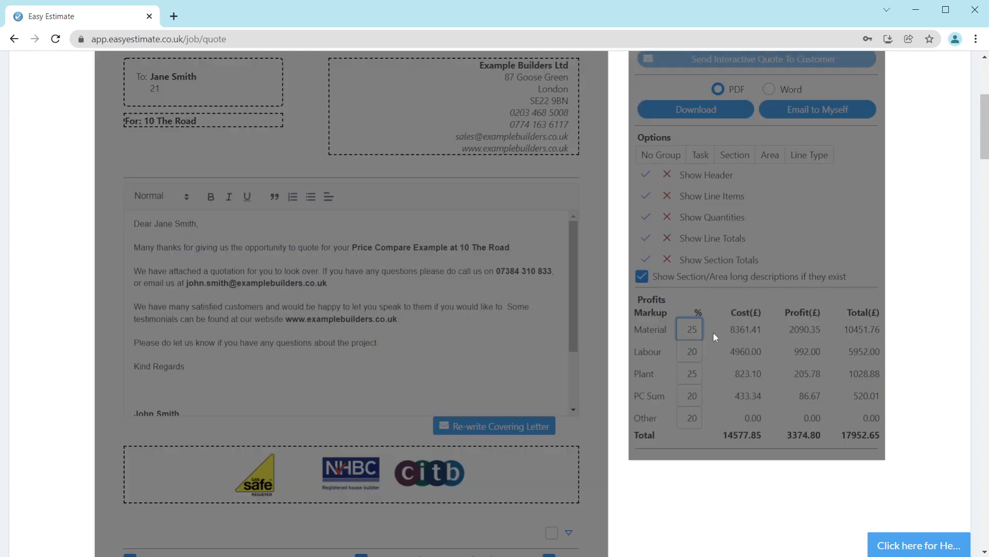
{"action": "key", "text": "Tab"}
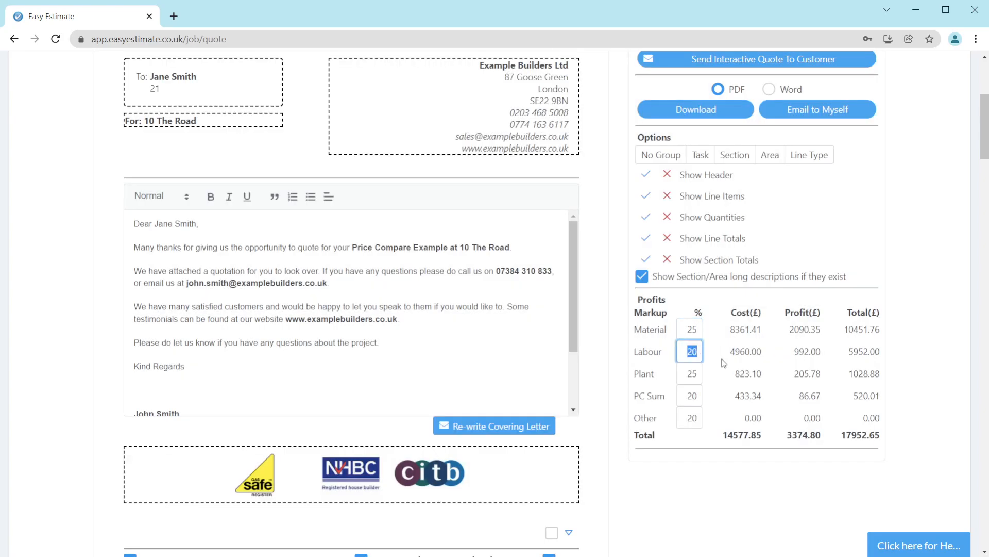
{"action": "type", "text": "25"}
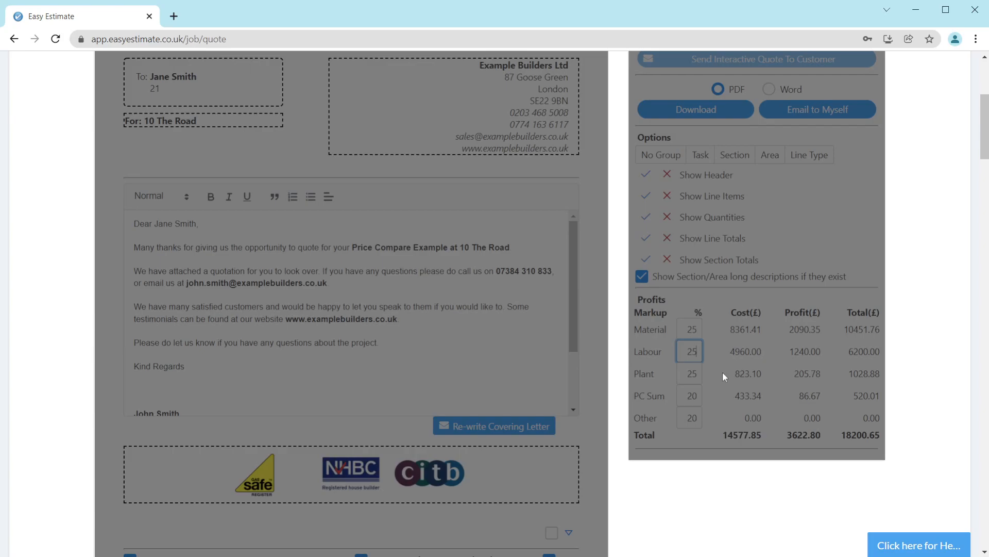
{"action": "key", "text": "Tab"}
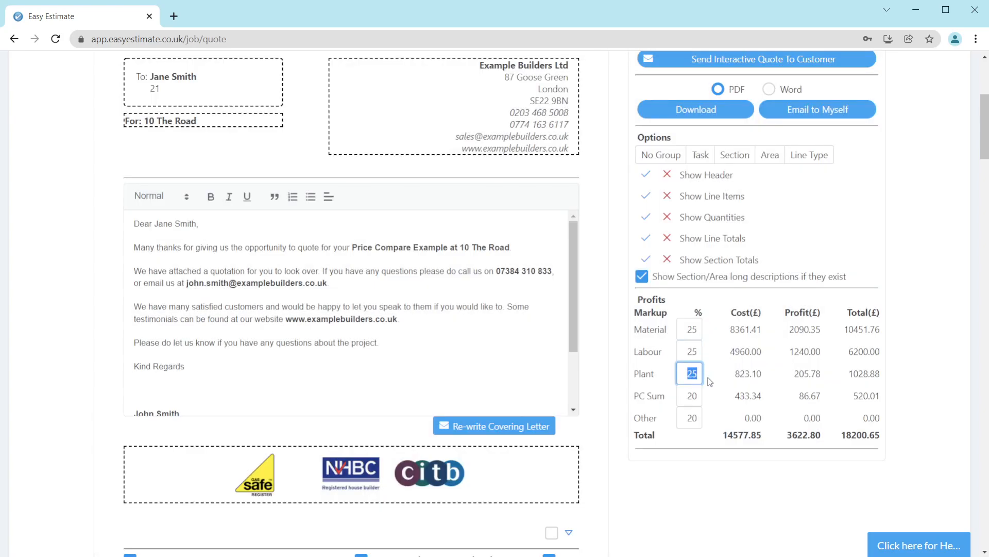
{"action": "type", "text": "28"}
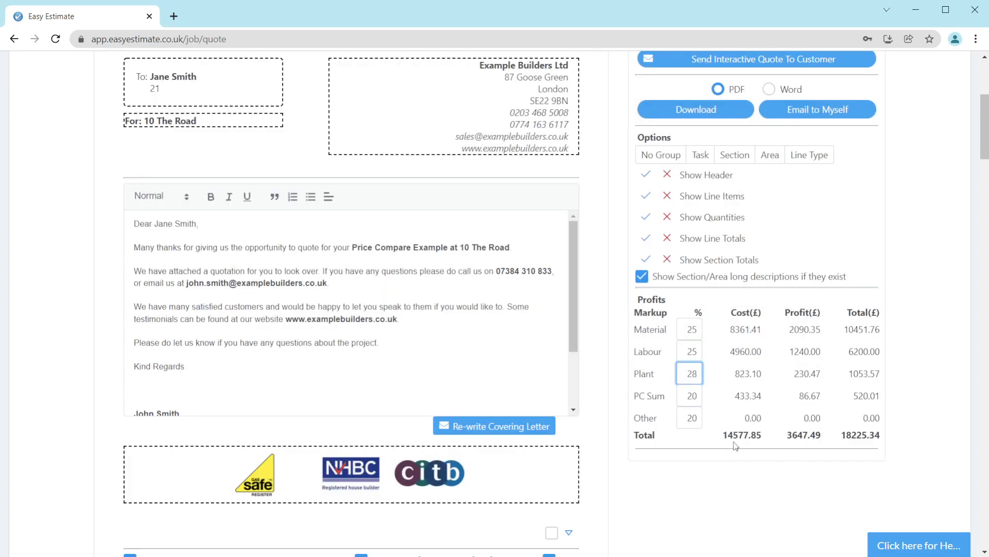
Step: Highlight the total cost, profit and grand total figures in the profits table
{"action": "double_click", "coordinate": [725, 435]}
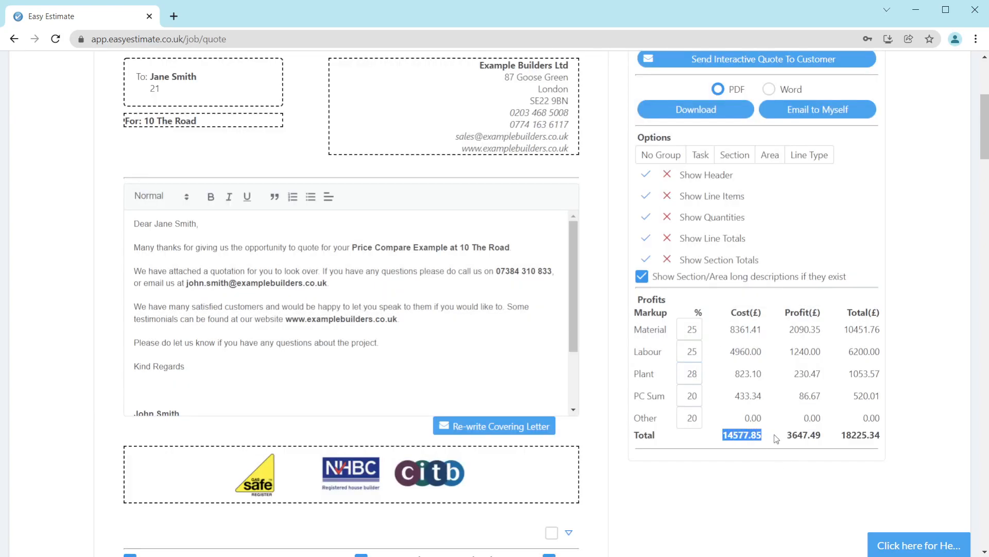
{"action": "left_click", "coordinate": [820, 438]}
{"action": "left_click_drag", "start_coordinate": [788, 434], "coordinate": [895, 441]}
{"action": "left_click", "coordinate": [839, 442]}
{"action": "left_click", "coordinate": [871, 449]}
Step: Open and close the Admin menu, then highlight the job's status and date line
{"action": "scroll", "coordinate": [618, 295], "scroll_direction": "up", "scroll_amount": 5}
{"action": "left_click", "coordinate": [603, 96]}
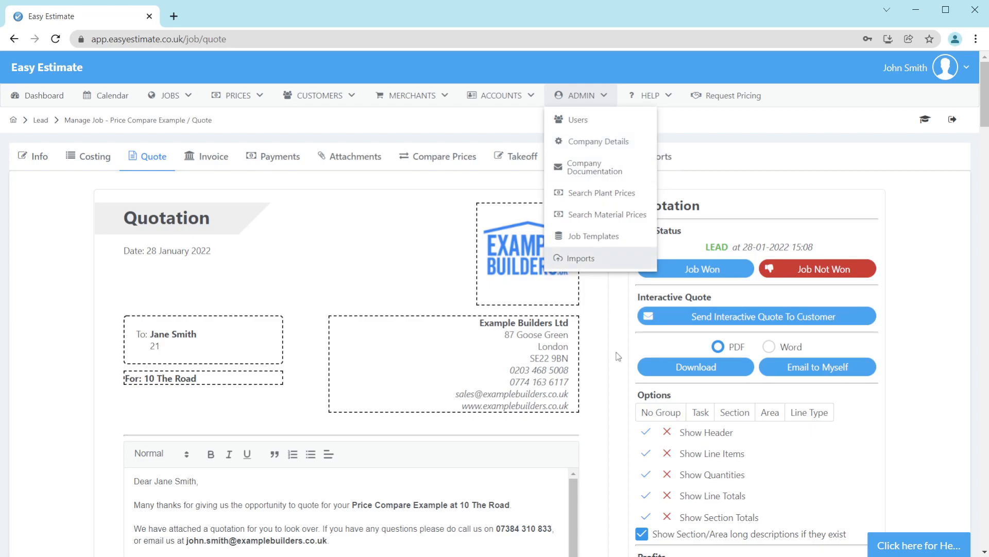
{"action": "left_click", "coordinate": [621, 377]}
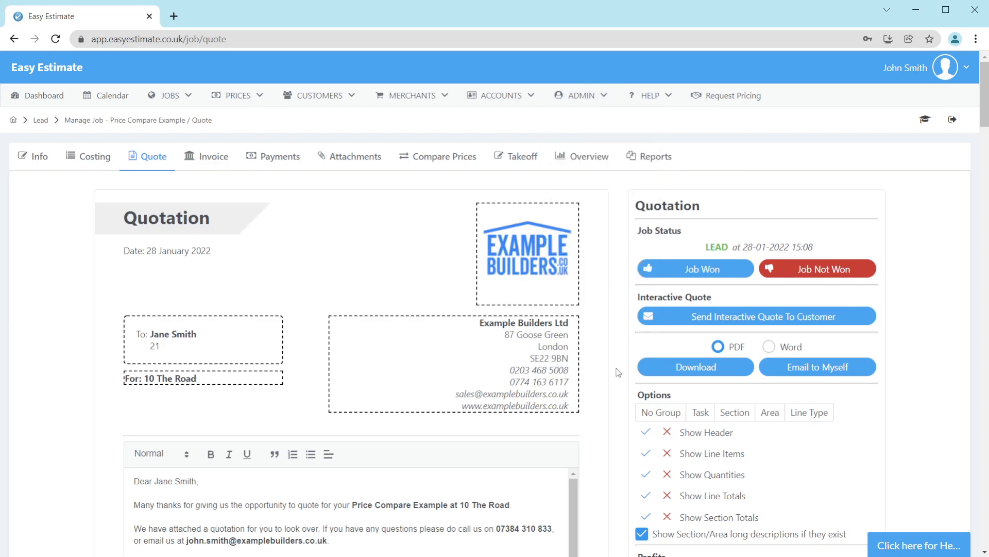
{"action": "left_click_drag", "start_coordinate": [636, 206], "coordinate": [715, 219]}
{"action": "left_click_drag", "start_coordinate": [639, 228], "coordinate": [877, 242]}
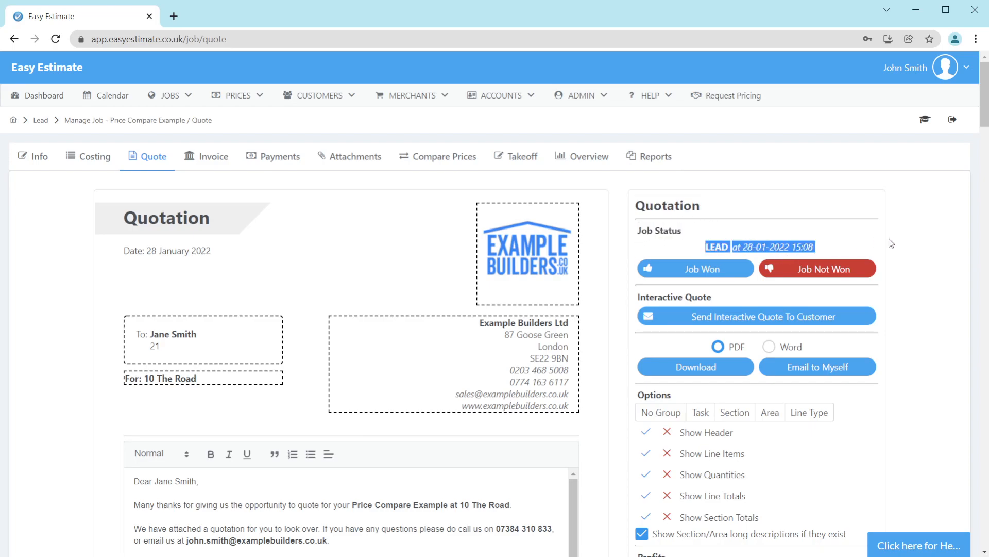
Step: Send the interactive quote to the customer, confirming the prompt
{"action": "scroll", "coordinate": [876, 242], "scroll_direction": "down", "scroll_amount": 1}
{"action": "left_click", "coordinate": [740, 232]}
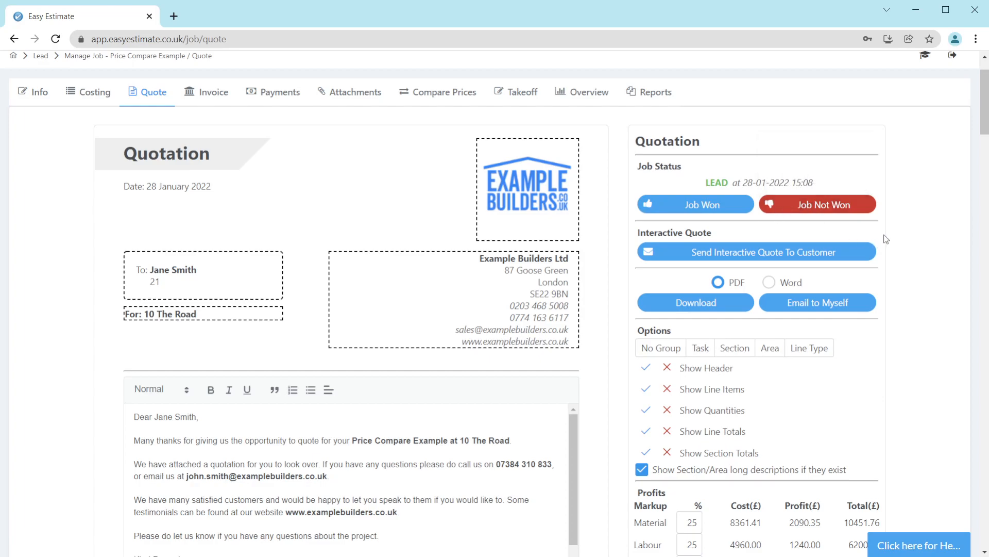
{"action": "scroll", "coordinate": [886, 238], "scroll_direction": "down", "scroll_amount": 1}
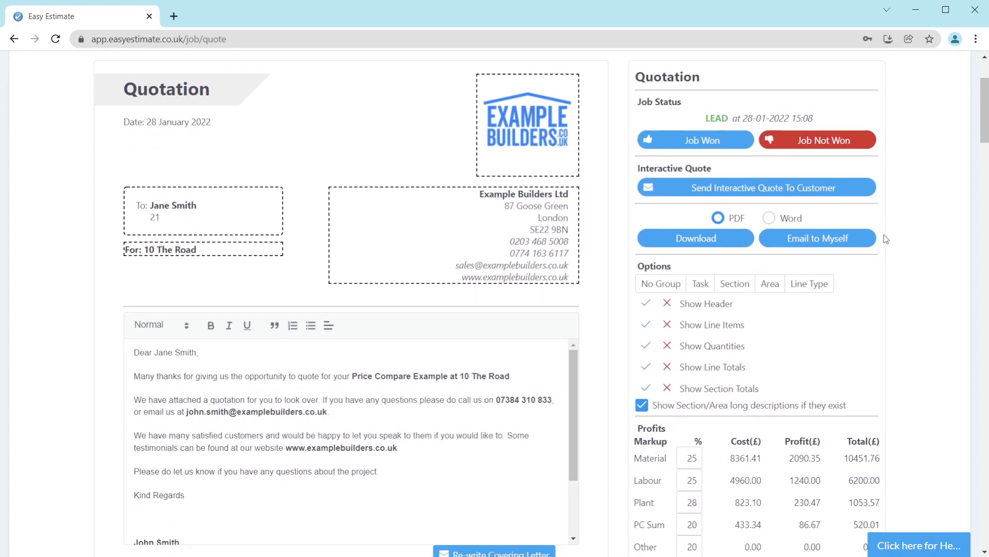
{"action": "left_click", "coordinate": [851, 186]}
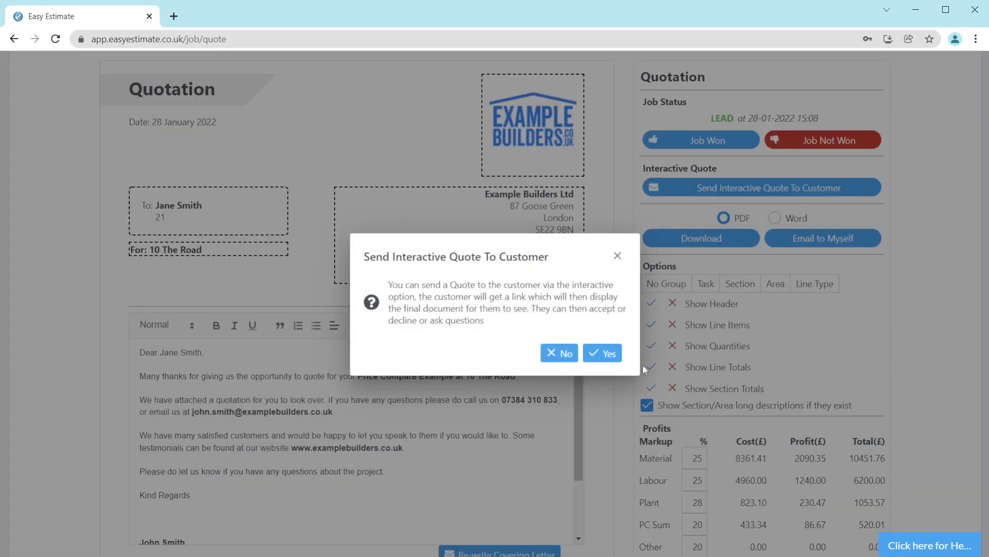
{"action": "left_click", "coordinate": [610, 355]}
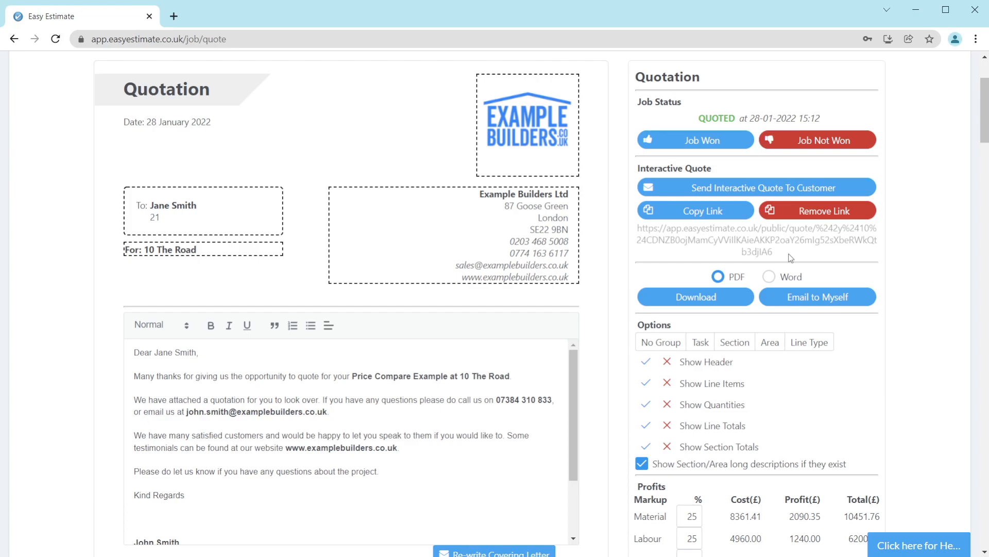
Step: Copy the interactive quote link and open it in a new browser tab
{"action": "left_click_drag", "start_coordinate": [783, 253], "coordinate": [637, 227]}
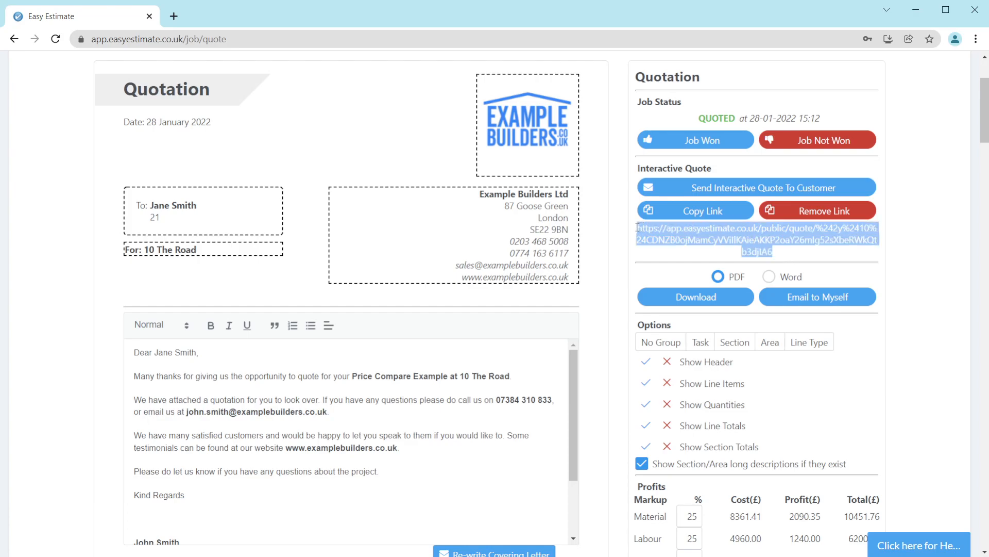
{"action": "left_click", "coordinate": [730, 254]}
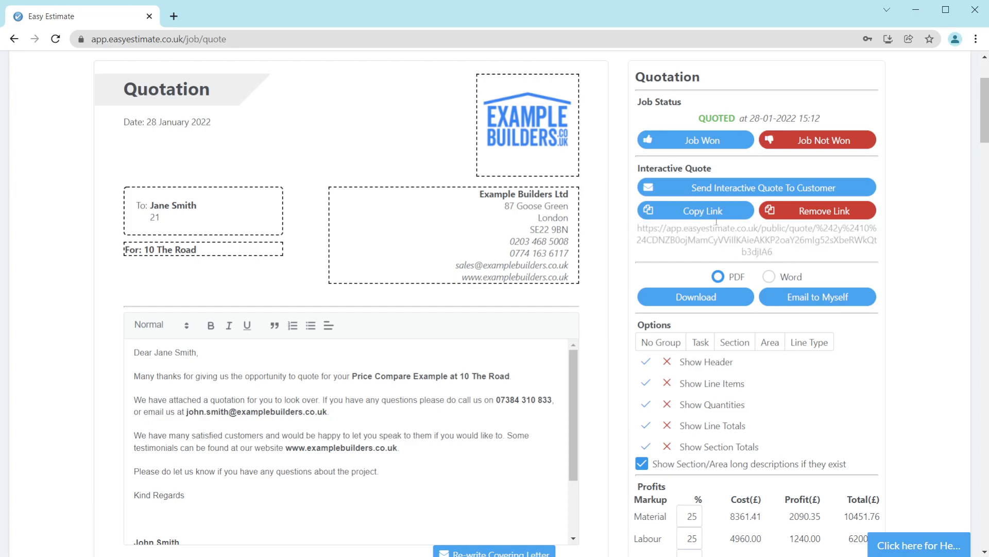
{"action": "left_click", "coordinate": [714, 214]}
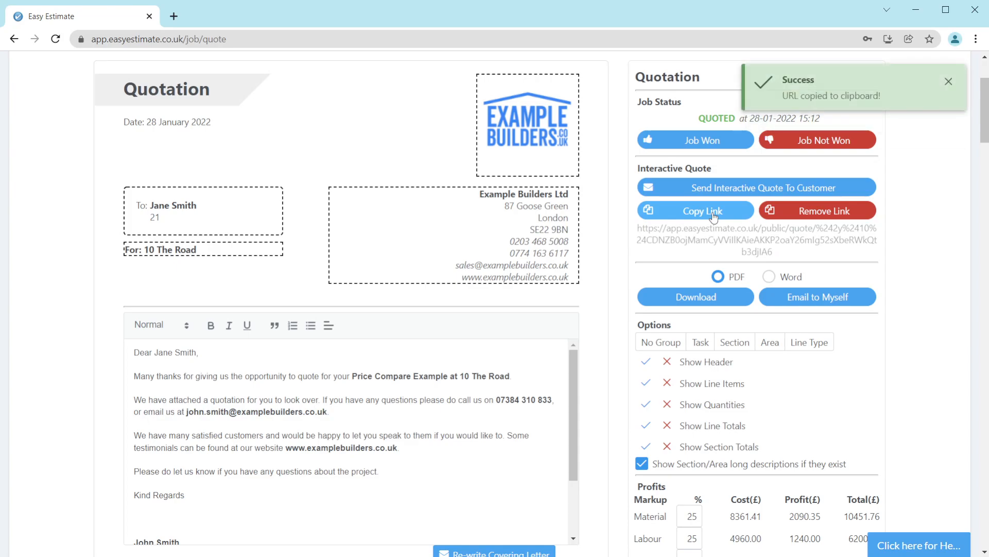
{"action": "left_click", "coordinate": [173, 16]}
{"action": "key", "text": "ctrl+v"}
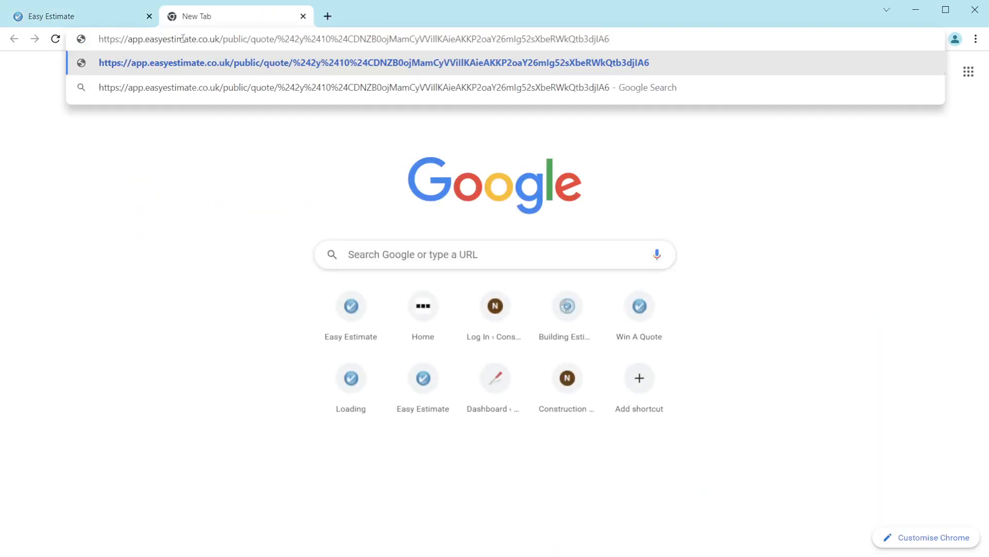
{"action": "key", "text": "Return"}
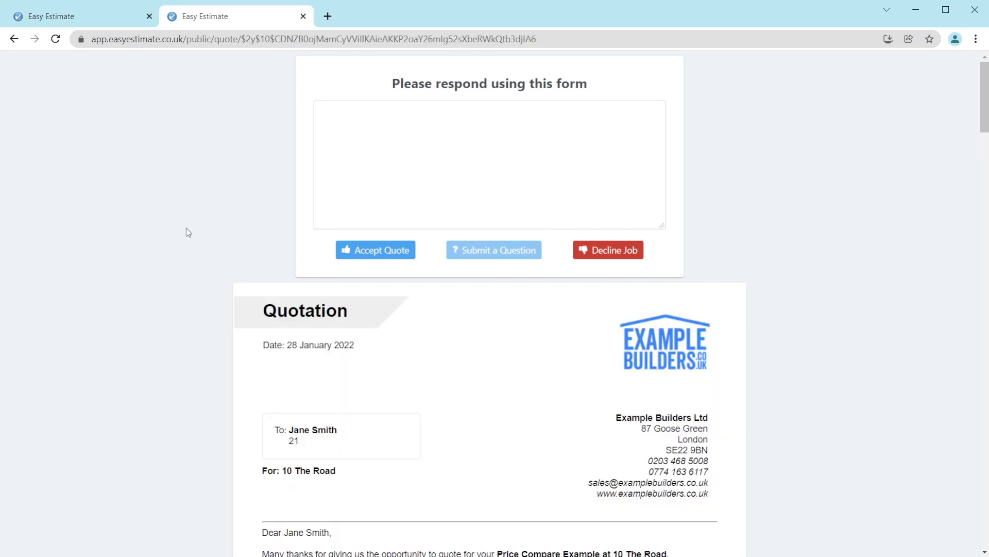
Step: Enter a reply beginning 'Thats great, when can you st' in the response form and accept the quote as the customer
{"action": "scroll", "coordinate": [187, 227], "scroll_direction": "down", "scroll_amount": 8}
{"action": "scroll", "coordinate": [187, 228], "scroll_direction": "down", "scroll_amount": 13}
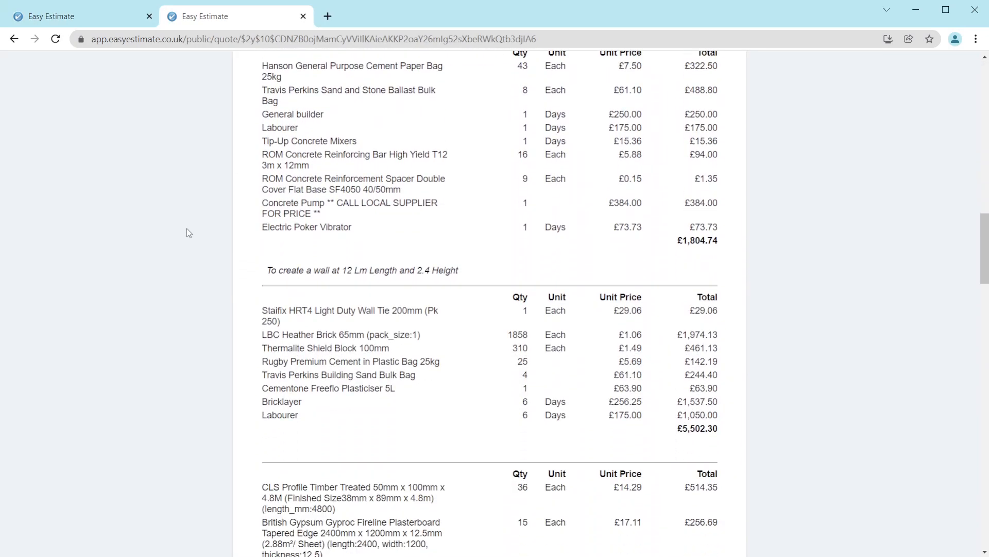
{"action": "scroll", "coordinate": [187, 227], "scroll_direction": "down", "scroll_amount": 4}
{"action": "scroll", "coordinate": [187, 225], "scroll_direction": "up", "scroll_amount": 16}
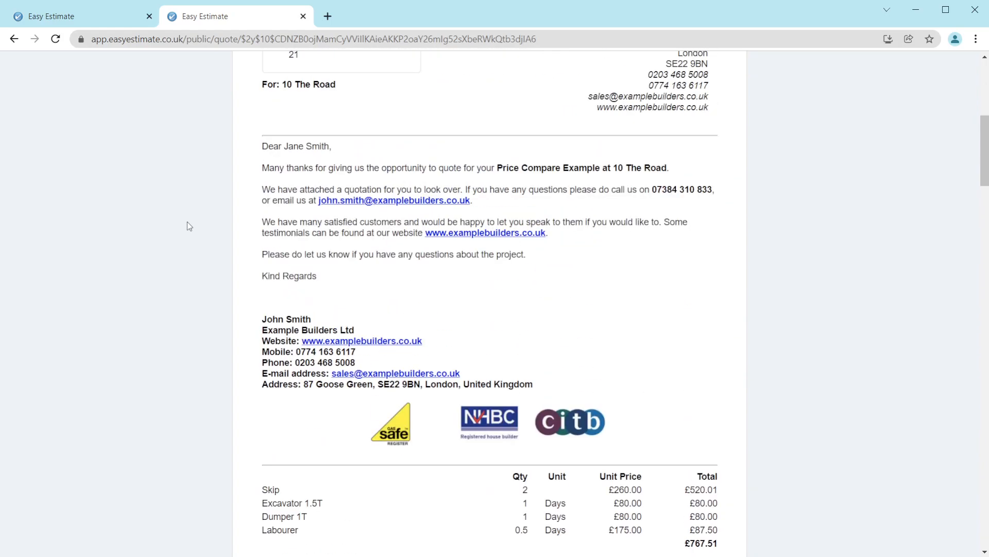
{"action": "scroll", "coordinate": [187, 226], "scroll_direction": "up", "scroll_amount": 7}
{"action": "left_click", "coordinate": [437, 158]}
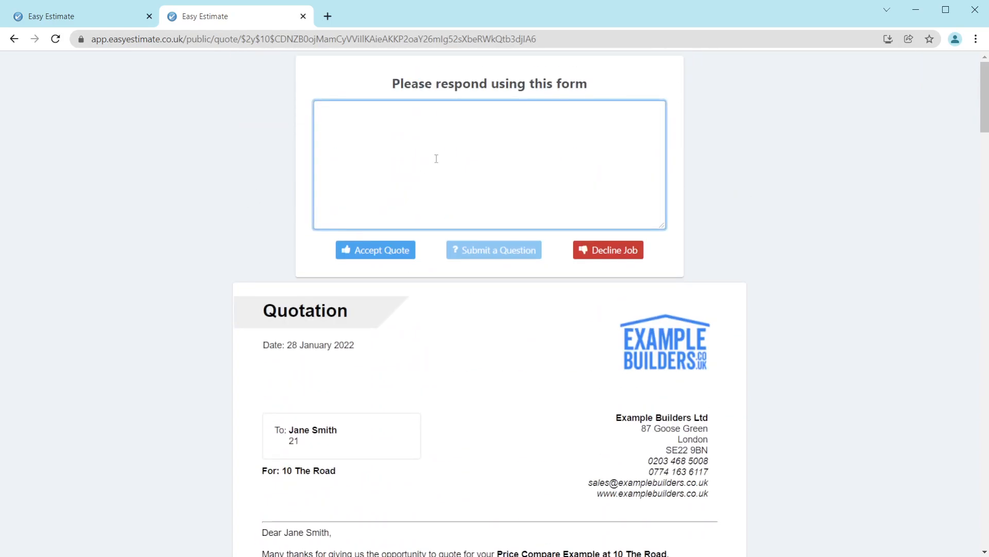
{"action": "type", "text": "Thats great,"}
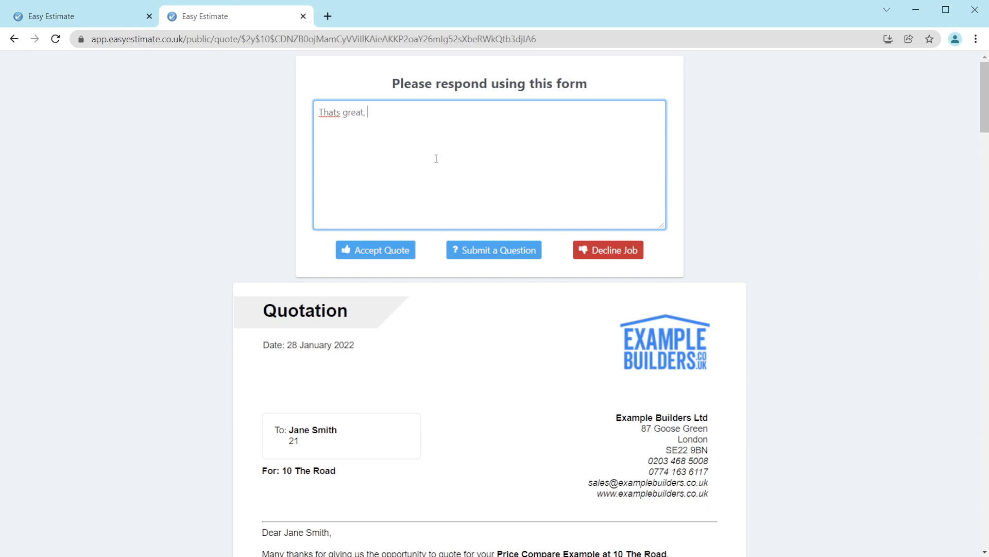
{"action": "type", "text": " when can you start ?"}
{"action": "left_click", "coordinate": [372, 250]}
{"action": "left_click", "coordinate": [595, 340]}
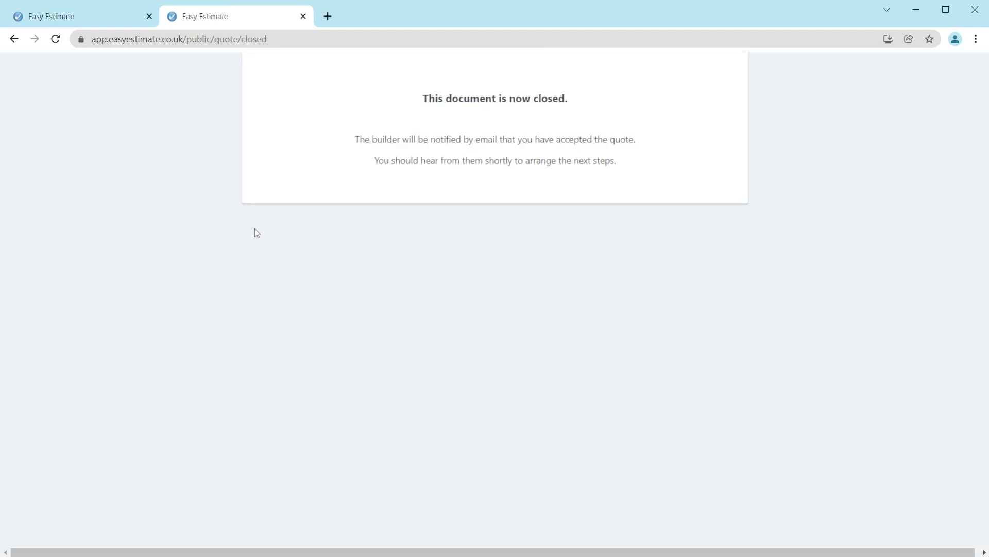
Step: Close the customer's quote tab and highlight the job status line
{"action": "left_click", "coordinate": [303, 16]}
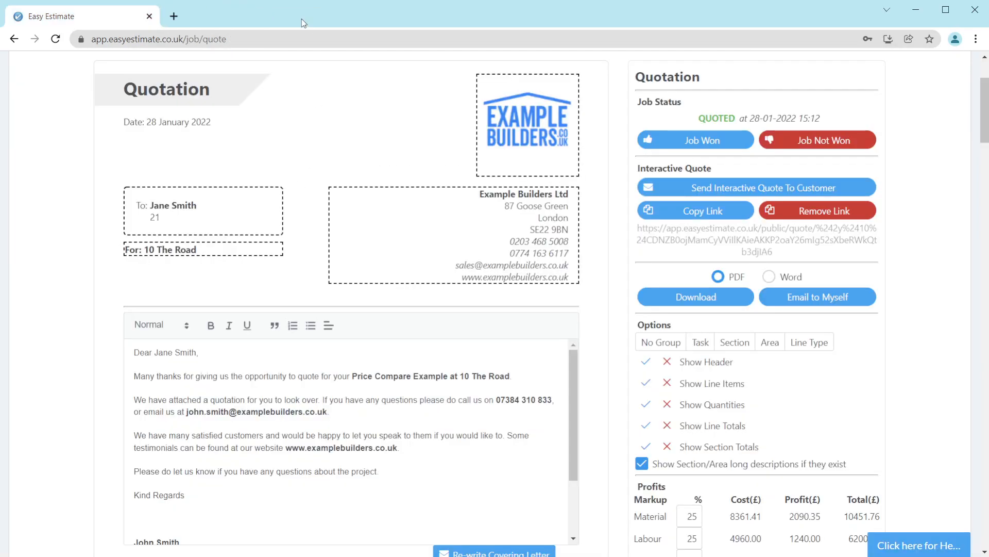
{"action": "left_click_drag", "start_coordinate": [636, 103], "coordinate": [870, 127]}
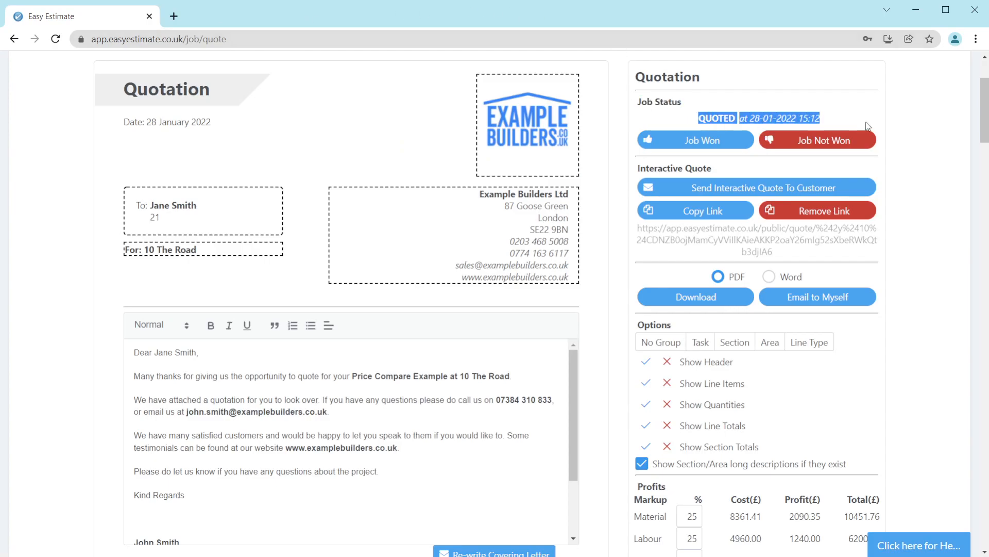
{"action": "left_click", "coordinate": [910, 362]}
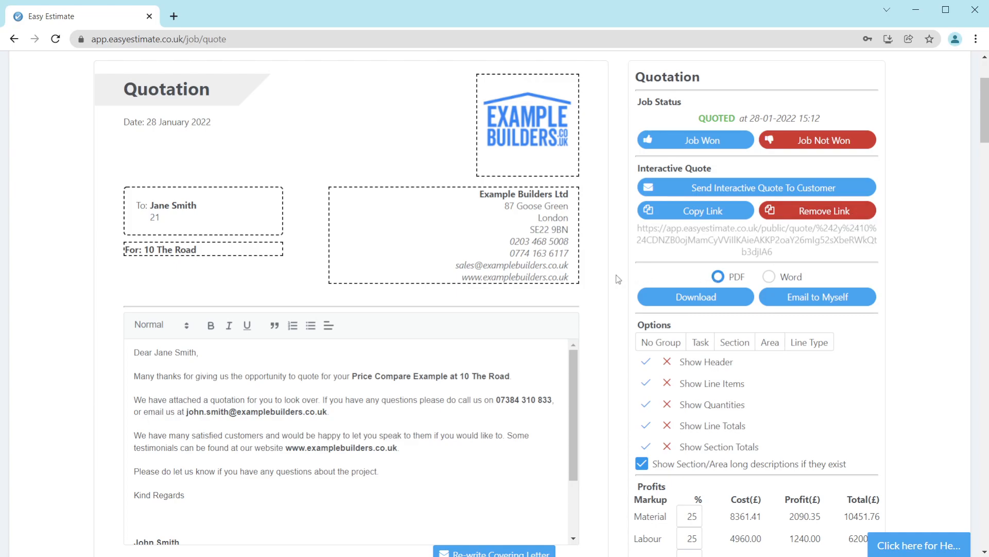
Step: Download the quote as a PDF and as a Word document, then reselect the PDF format
{"action": "left_click", "coordinate": [687, 303]}
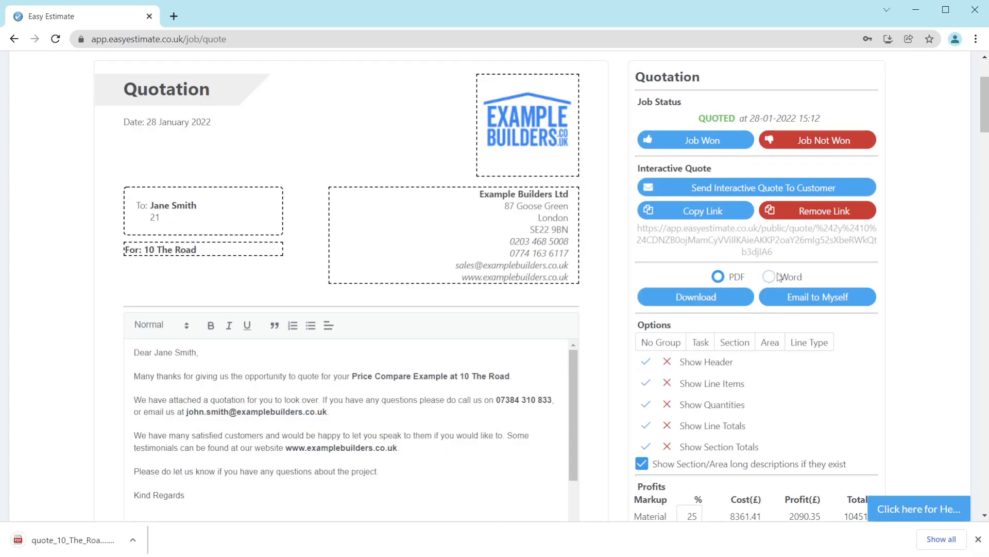
{"action": "left_click", "coordinate": [769, 276]}
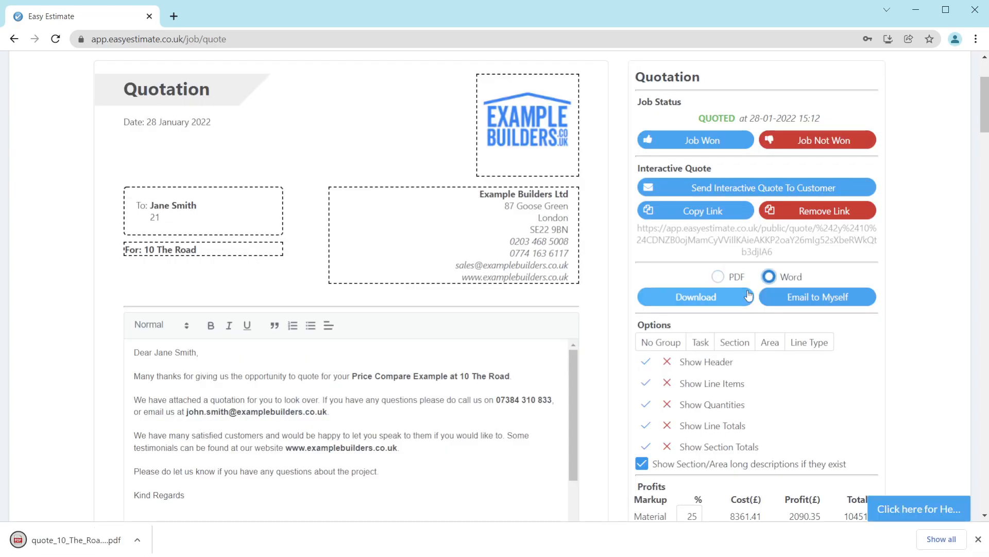
{"action": "left_click", "coordinate": [710, 298]}
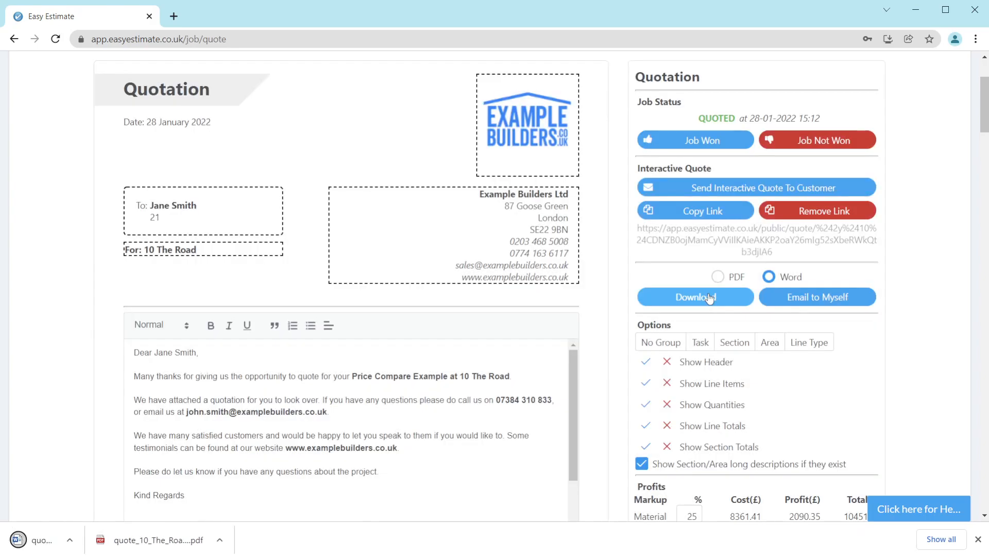
{"action": "left_click", "coordinate": [718, 276]}
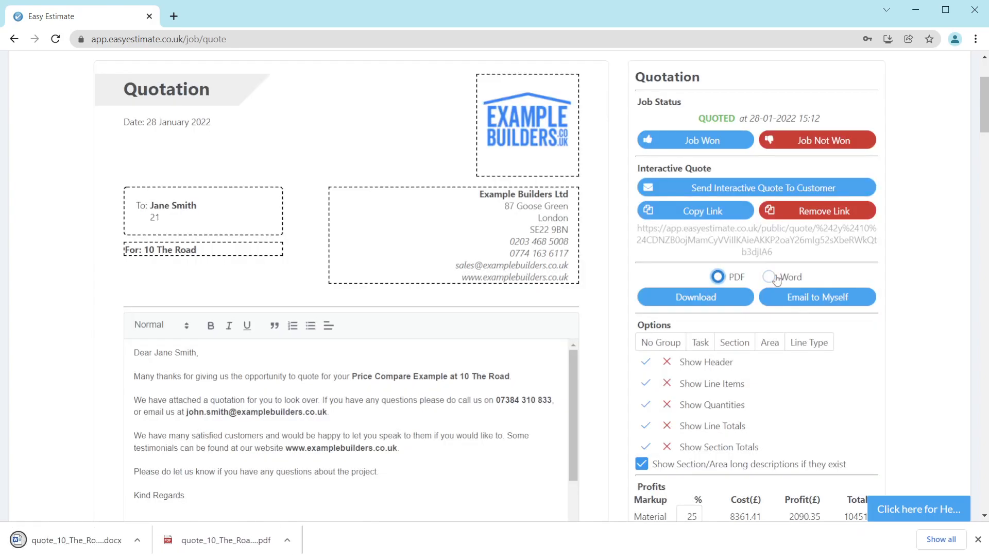
{"action": "left_click", "coordinate": [776, 280]}
{"action": "left_click", "coordinate": [720, 277]}
Step: Close the downloads bar and enable the description for the first section of the quote
{"action": "scroll", "coordinate": [619, 330], "scroll_direction": "down", "scroll_amount": 3}
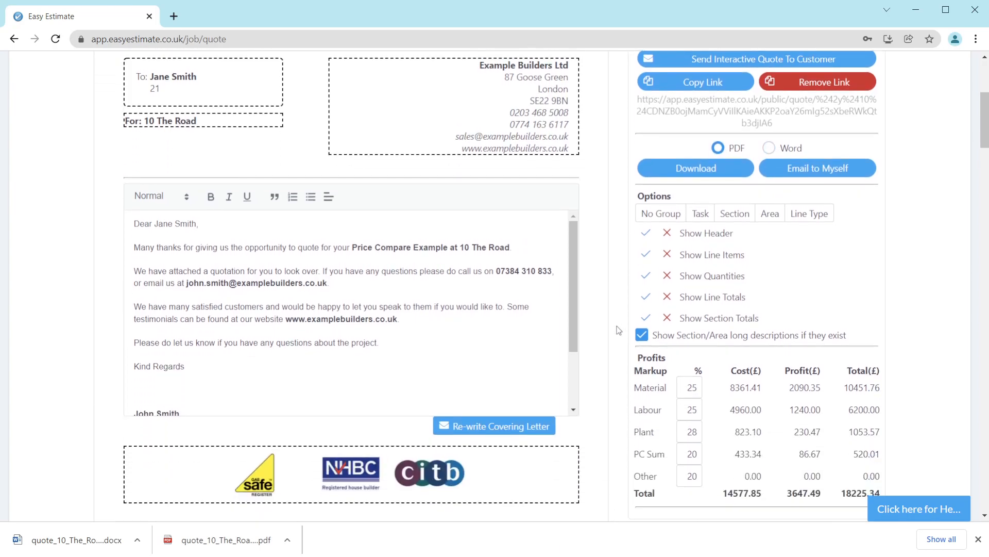
{"action": "scroll", "coordinate": [619, 330], "scroll_direction": "down", "scroll_amount": 4}
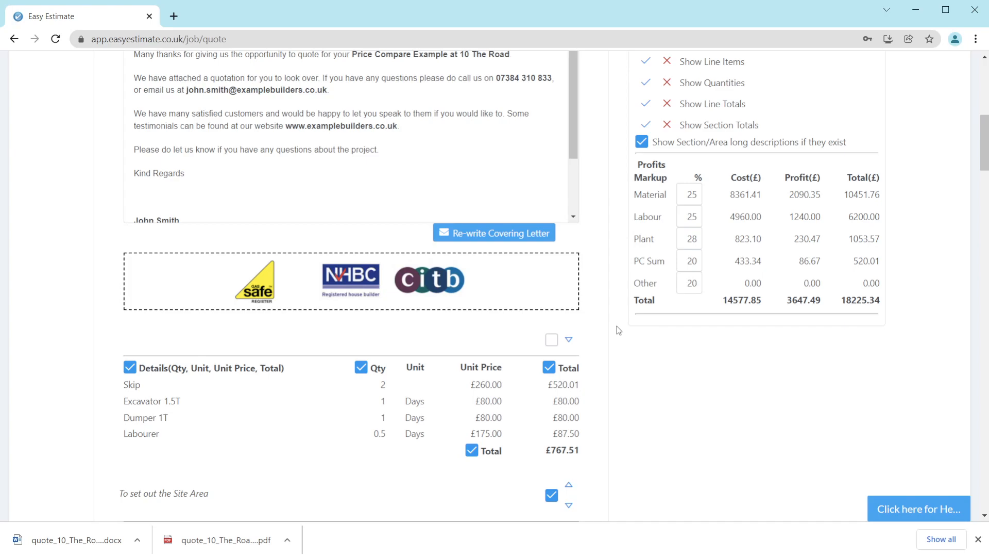
{"action": "left_click", "coordinate": [977, 539]}
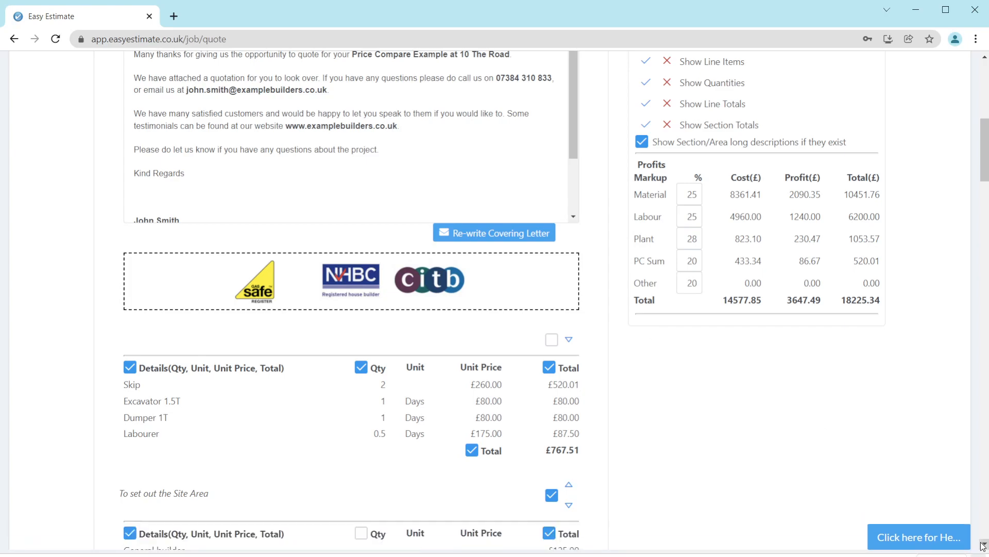
{"action": "scroll", "coordinate": [641, 393], "scroll_direction": "up", "scroll_amount": 1}
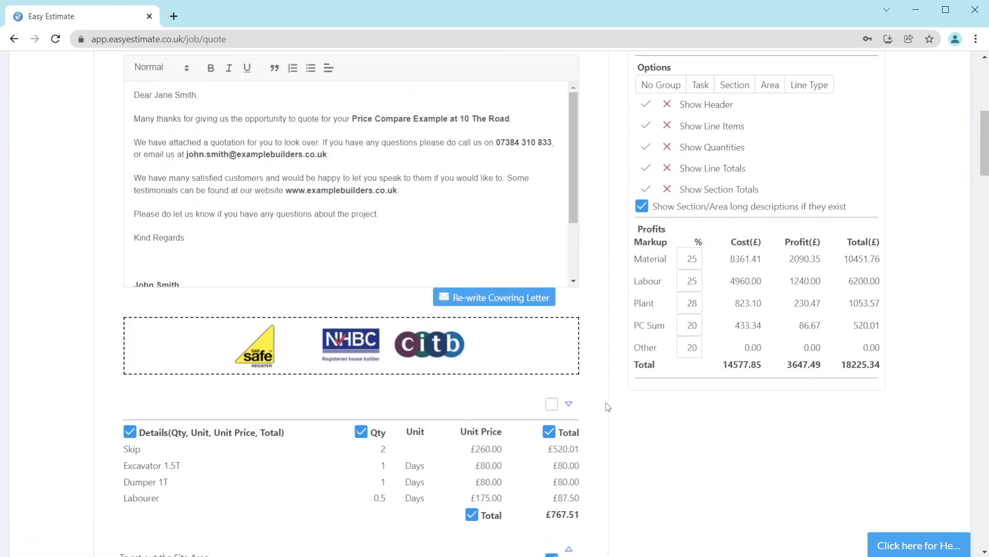
{"action": "left_click", "coordinate": [551, 403]}
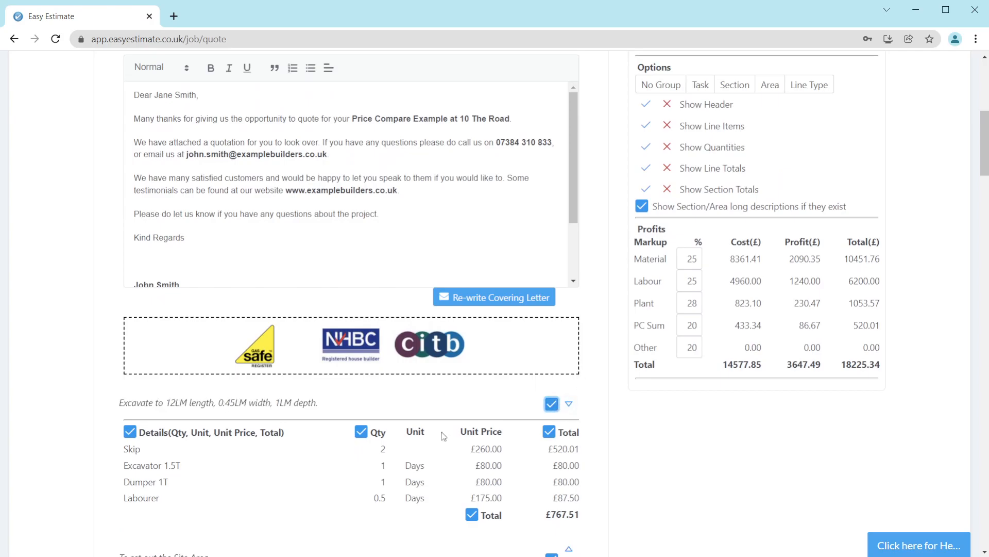
Step: Switch the first section's Qty, Details, Total and section total checkboxes off and back on
{"action": "left_click", "coordinate": [362, 434]}
{"action": "left_click", "coordinate": [362, 434]}
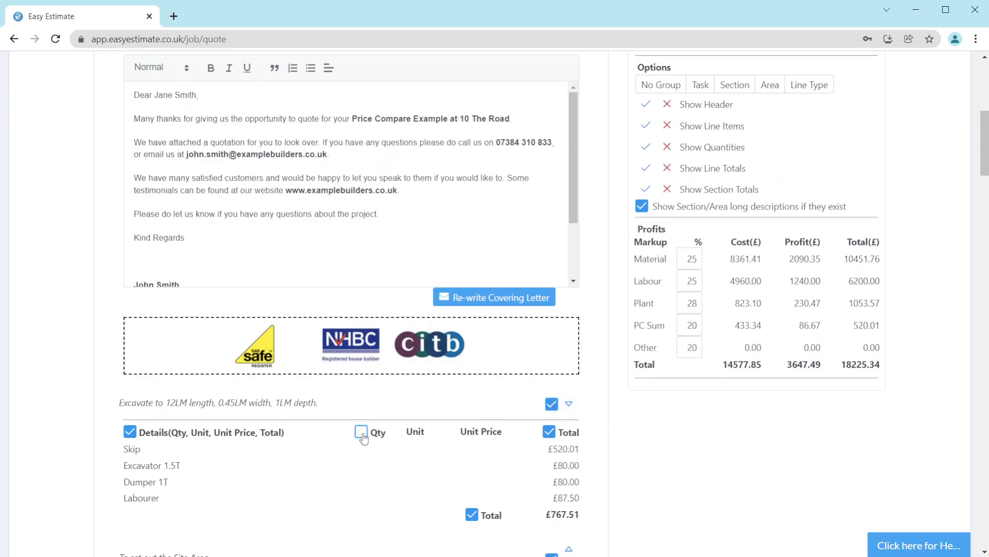
{"action": "left_click", "coordinate": [129, 433]}
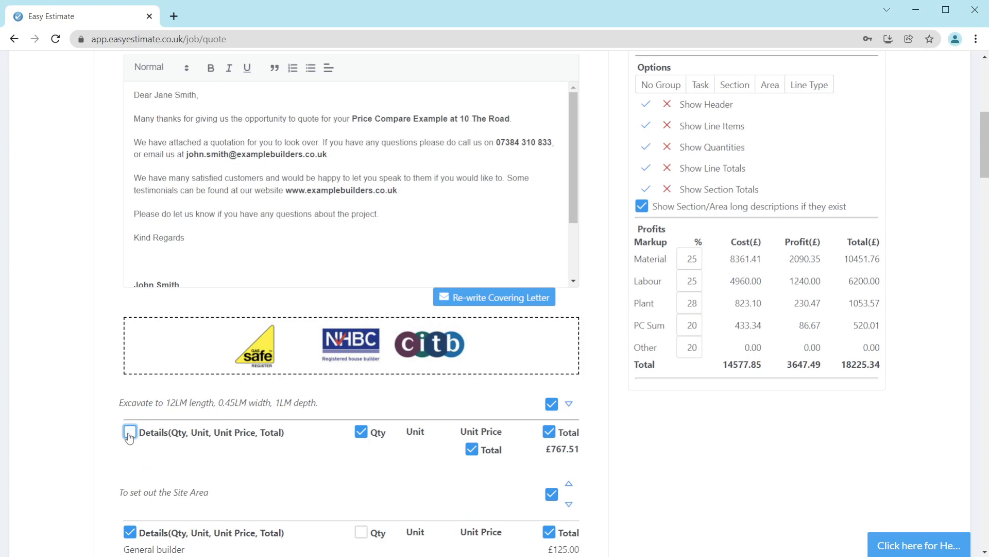
{"action": "left_click", "coordinate": [130, 433]}
{"action": "left_click", "coordinate": [361, 433]}
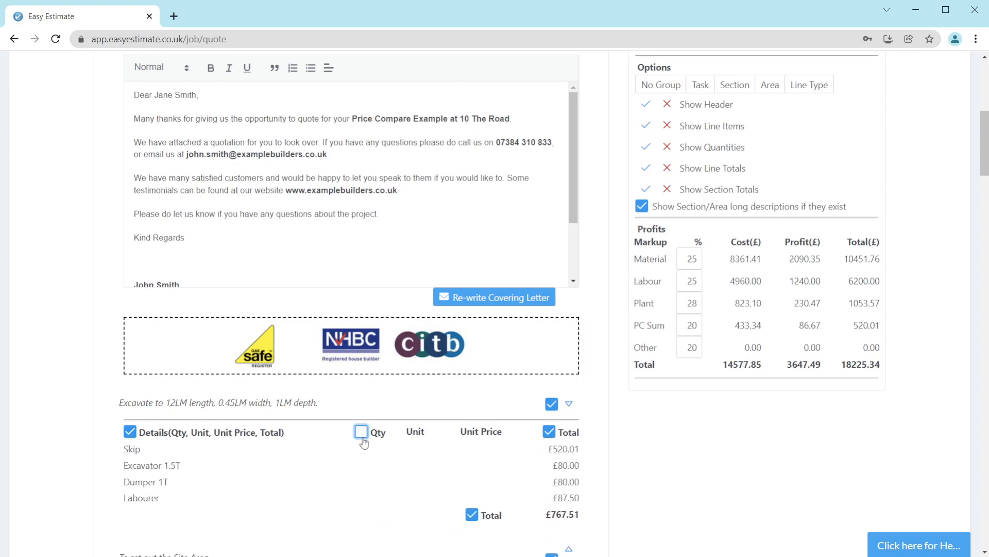
{"action": "left_click", "coordinate": [362, 432]}
{"action": "left_click", "coordinate": [548, 432]}
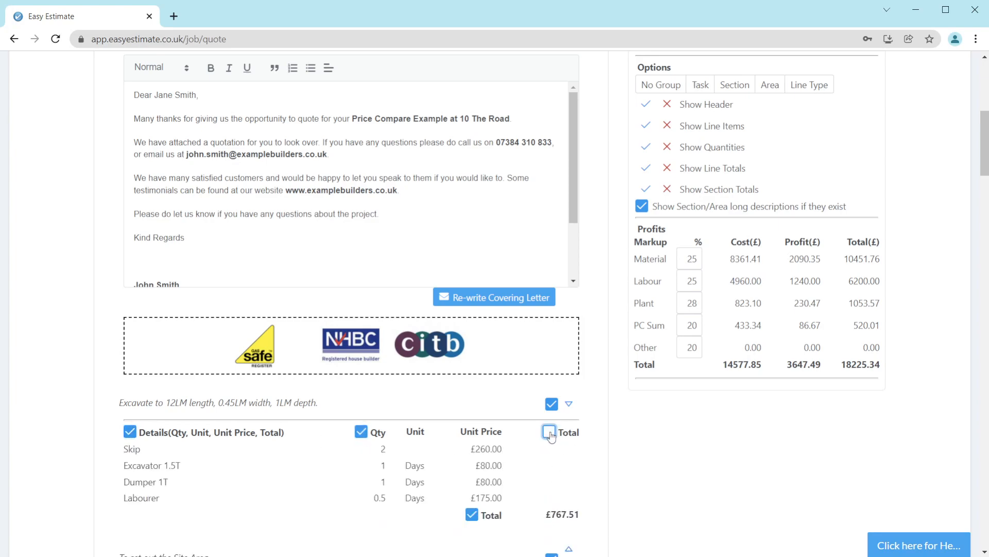
{"action": "left_click", "coordinate": [549, 431]}
{"action": "left_click", "coordinate": [471, 514]}
{"action": "left_click", "coordinate": [472, 515]}
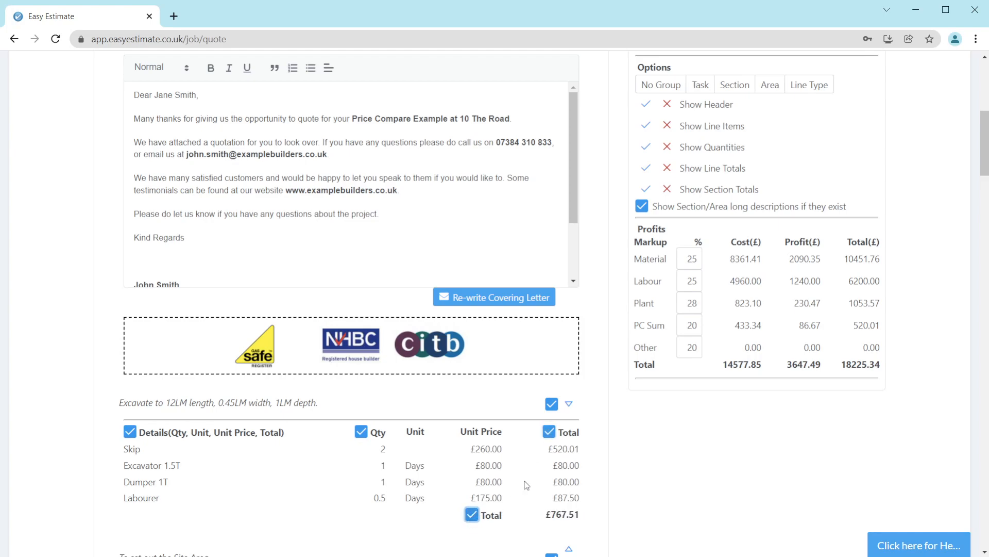
Step: Highlight the Show Header option and switch it off and on several times
{"action": "left_click_drag", "start_coordinate": [682, 105], "coordinate": [762, 110]}
{"action": "left_click_drag", "start_coordinate": [689, 105], "coordinate": [749, 108]}
{"action": "left_click", "coordinate": [667, 105]}
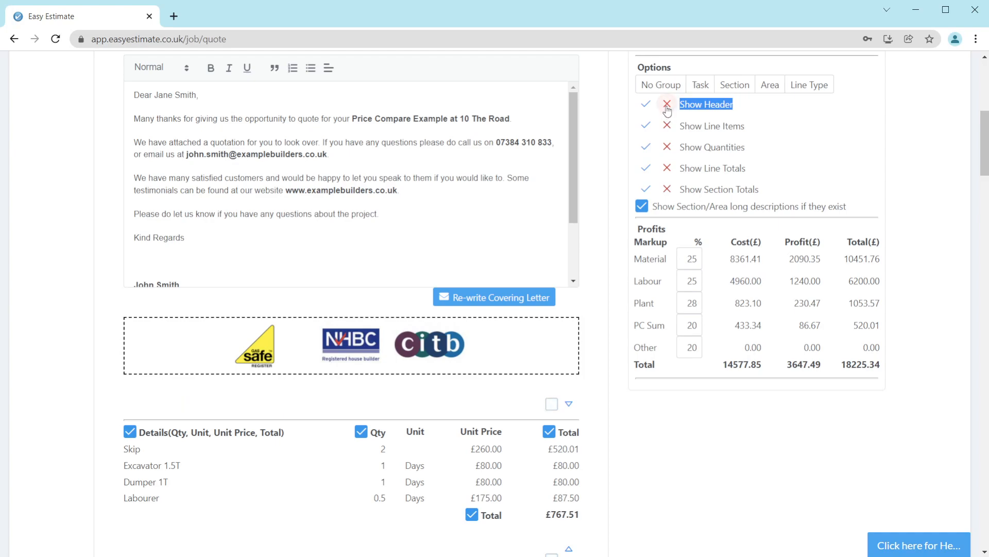
{"action": "left_click", "coordinate": [645, 105]}
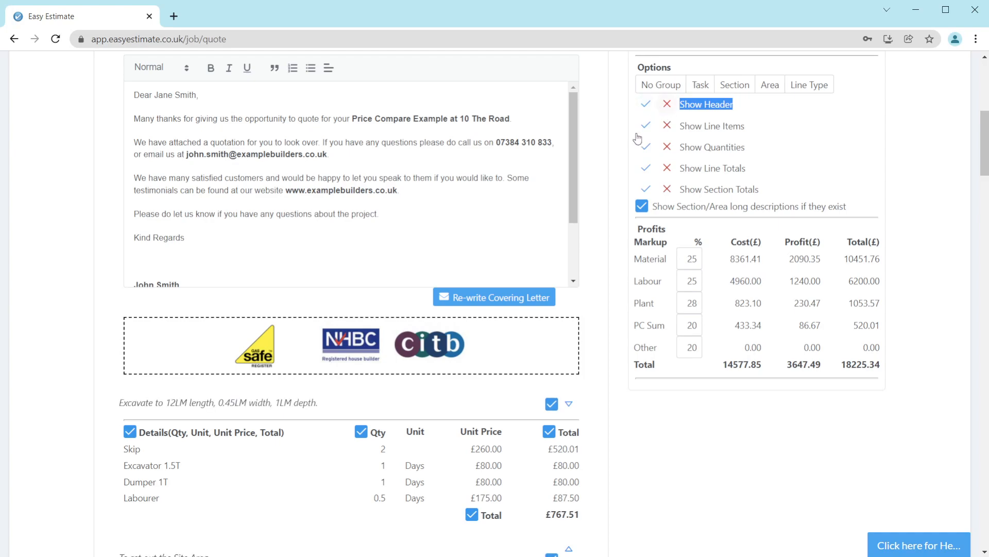
{"action": "left_click", "coordinate": [668, 107]}
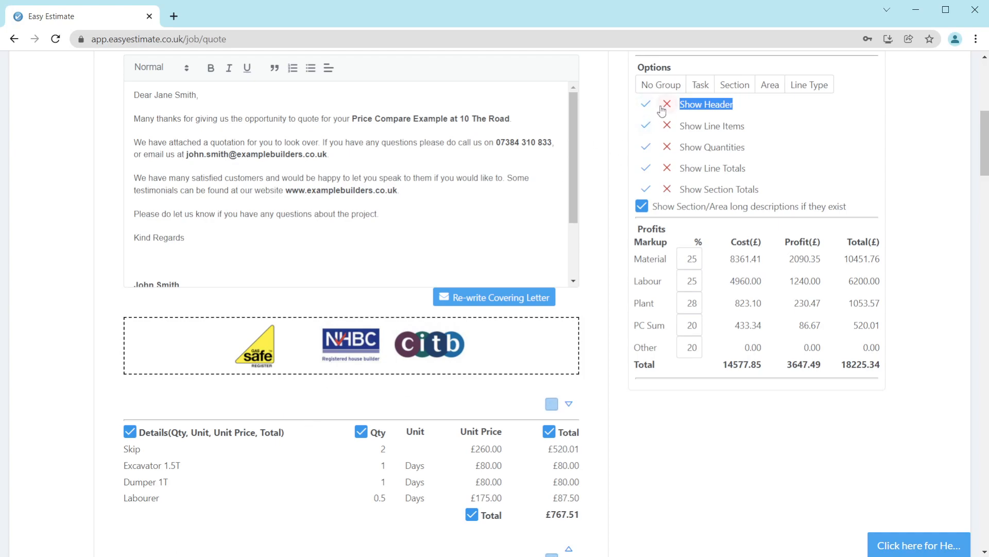
{"action": "left_click", "coordinate": [646, 106]}
{"action": "left_click", "coordinate": [668, 105]}
{"action": "left_click", "coordinate": [646, 106]}
Step: Switch the Show Line Items option off and back on for the quote
{"action": "left_click_drag", "start_coordinate": [208, 512], "coordinate": [120, 450]}
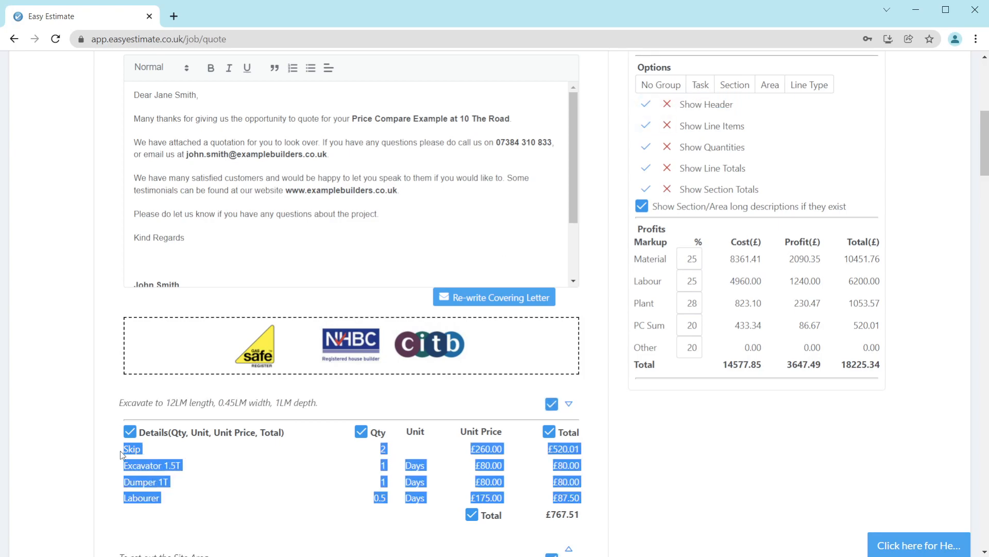
{"action": "left_click", "coordinate": [667, 125]}
{"action": "left_click_drag", "start_coordinate": [542, 449], "coordinate": [592, 449]}
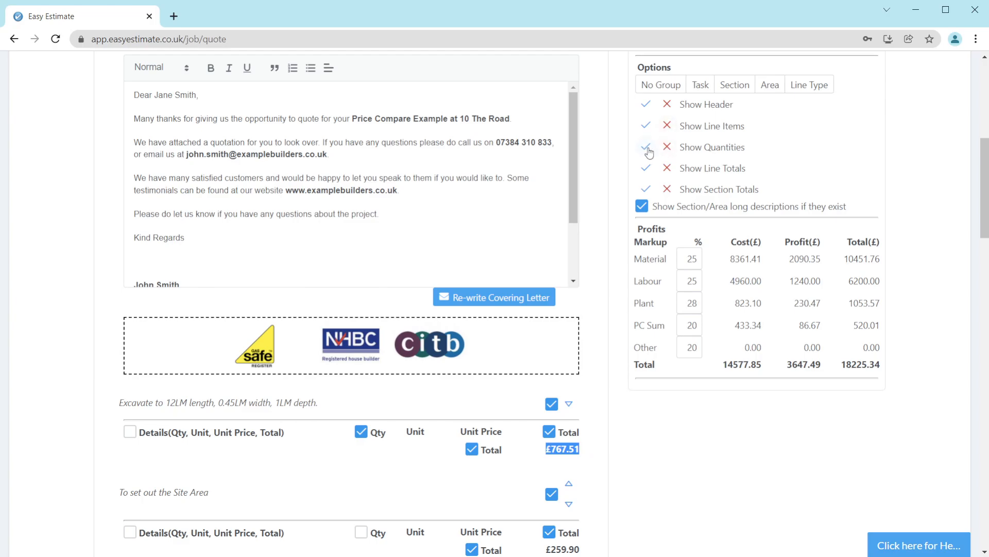
{"action": "left_click", "coordinate": [647, 128]}
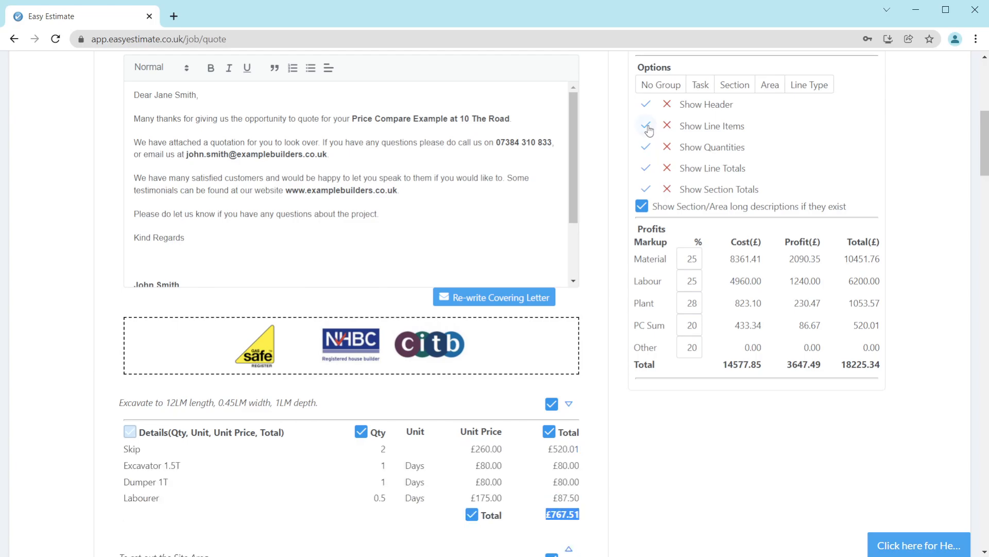
Step: Switch the Show Quantities, Show Line Totals and Show Section Totals options off and back on
{"action": "left_click", "coordinate": [668, 148]}
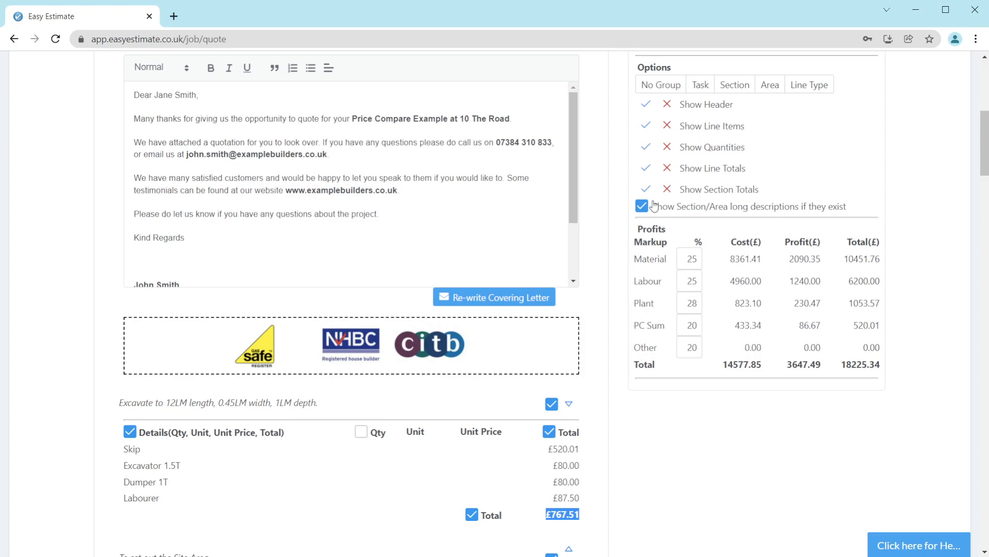
{"action": "left_click", "coordinate": [668, 168]}
{"action": "left_click", "coordinate": [647, 168]}
{"action": "left_click", "coordinate": [667, 169]}
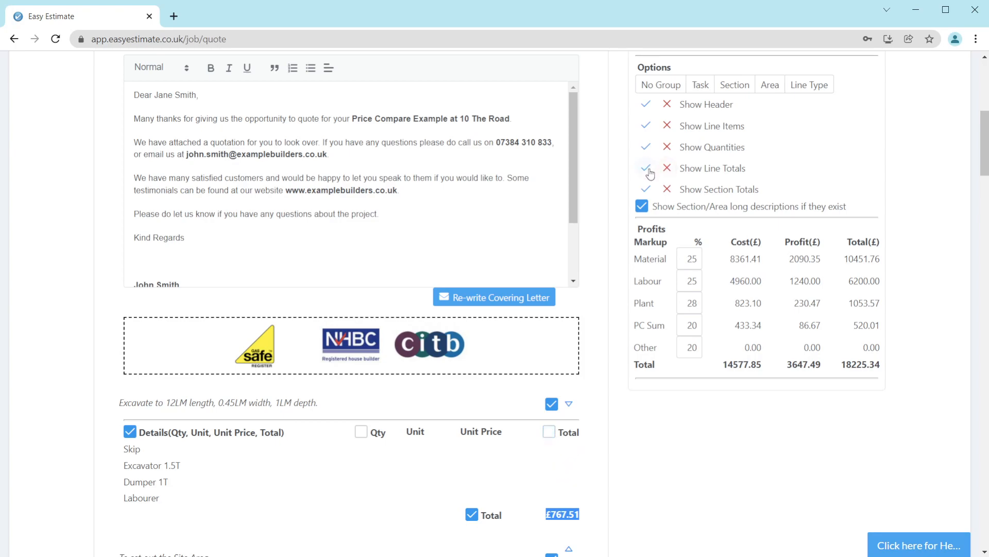
{"action": "left_click", "coordinate": [649, 170]}
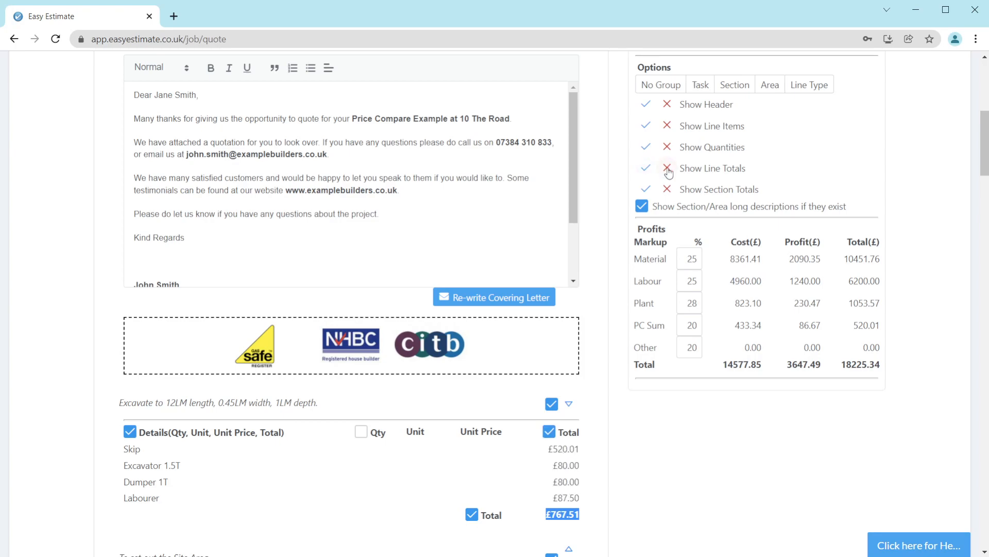
{"action": "left_click", "coordinate": [667, 169]}
{"action": "left_click", "coordinate": [667, 189]}
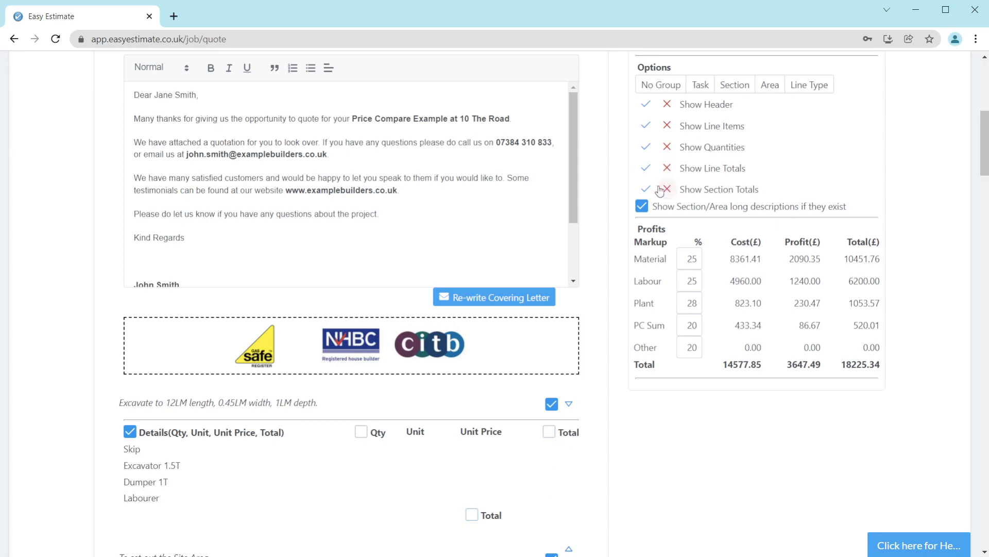
{"action": "left_click", "coordinate": [472, 515]}
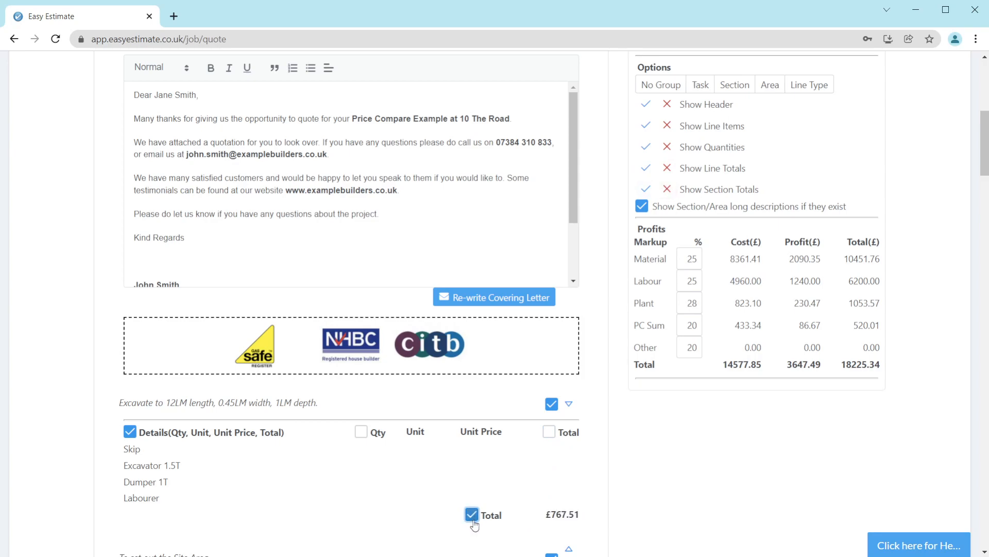
{"action": "left_click", "coordinate": [667, 190]}
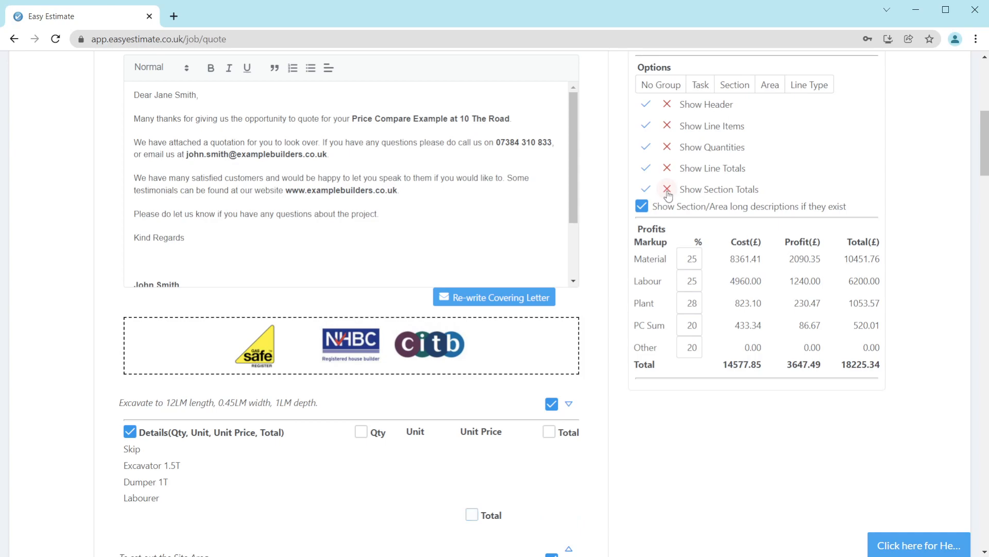
{"action": "left_click", "coordinate": [647, 190]}
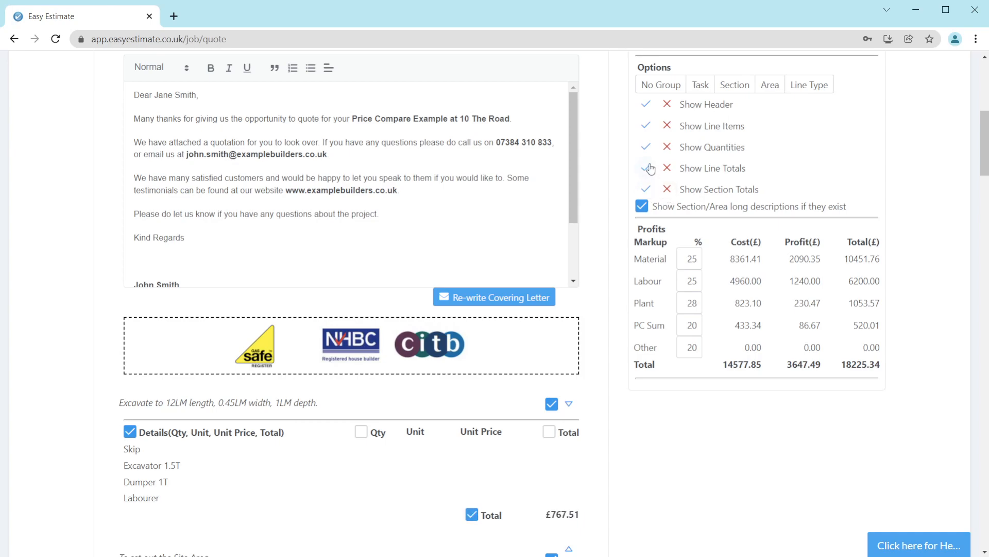
{"action": "left_click", "coordinate": [648, 168]}
{"action": "left_click", "coordinate": [646, 147]}
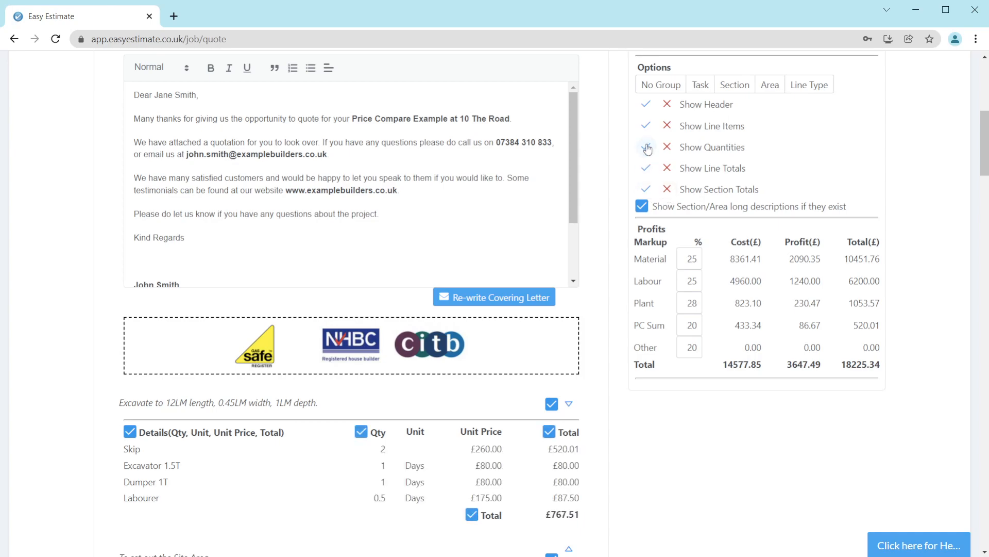
Step: Examine the first section's long description and the ungrouped quote sections
{"action": "left_click_drag", "start_coordinate": [120, 402], "coordinate": [335, 407]}
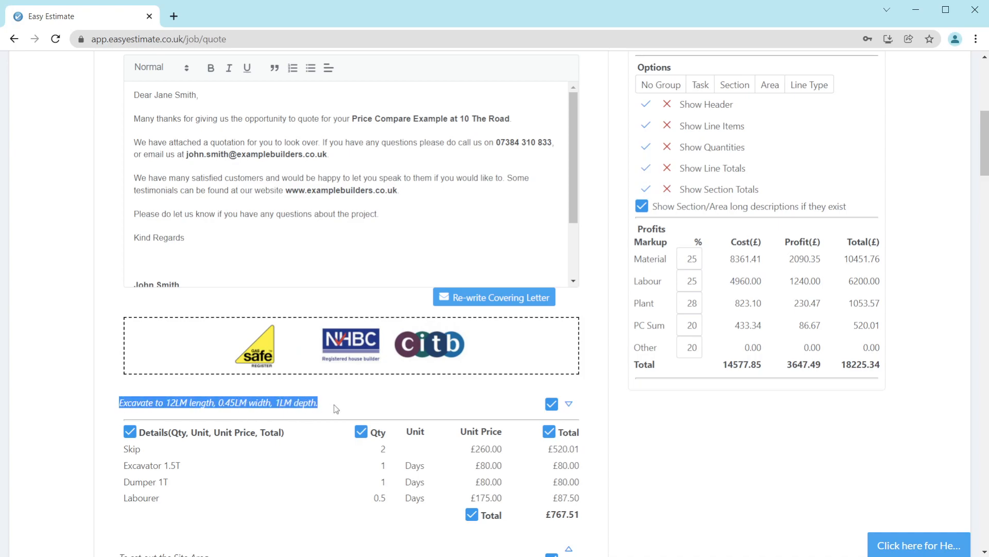
{"action": "left_click", "coordinate": [628, 438]}
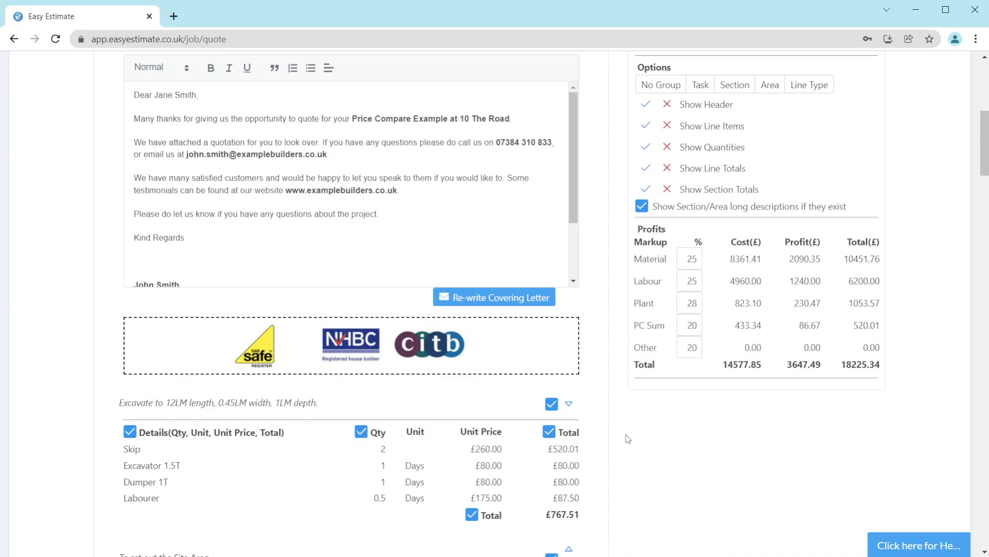
{"action": "left_click", "coordinate": [659, 89]}
{"action": "scroll", "coordinate": [604, 298], "scroll_direction": "down", "scroll_amount": 4}
{"action": "scroll", "coordinate": [604, 299], "scroll_direction": "down", "scroll_amount": 3}
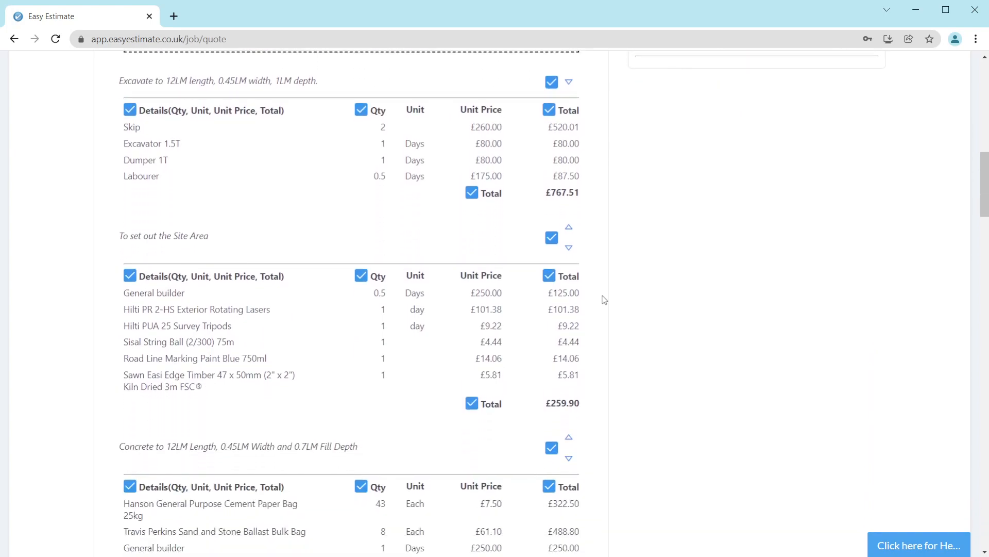
{"action": "scroll", "coordinate": [621, 302], "scroll_direction": "up", "scroll_amount": 6}
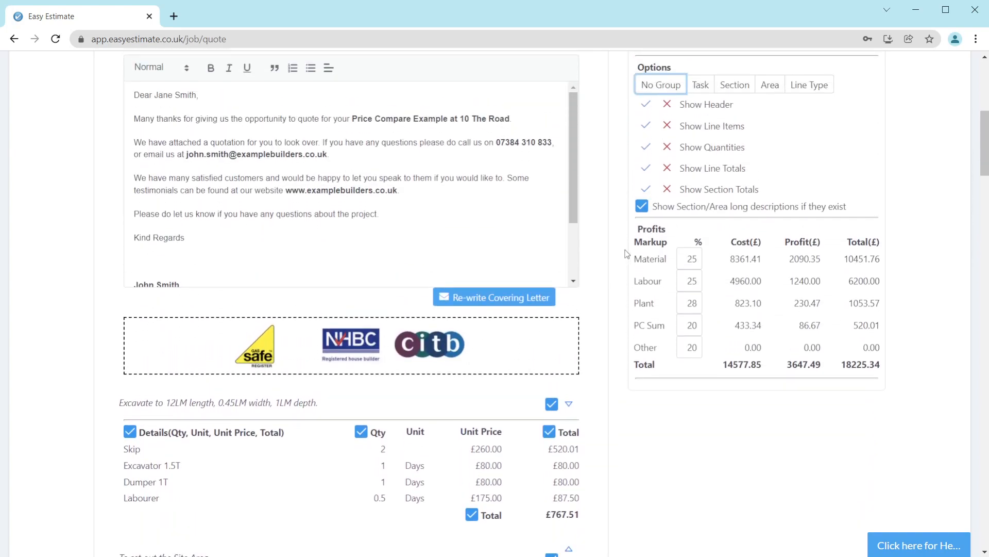
Step: Group the quote by Section and highlight the Setting Out, Excavate and Concrete section headings
{"action": "double_click", "coordinate": [655, 67]}
{"action": "left_click", "coordinate": [728, 65]}
{"action": "left_click", "coordinate": [737, 85]}
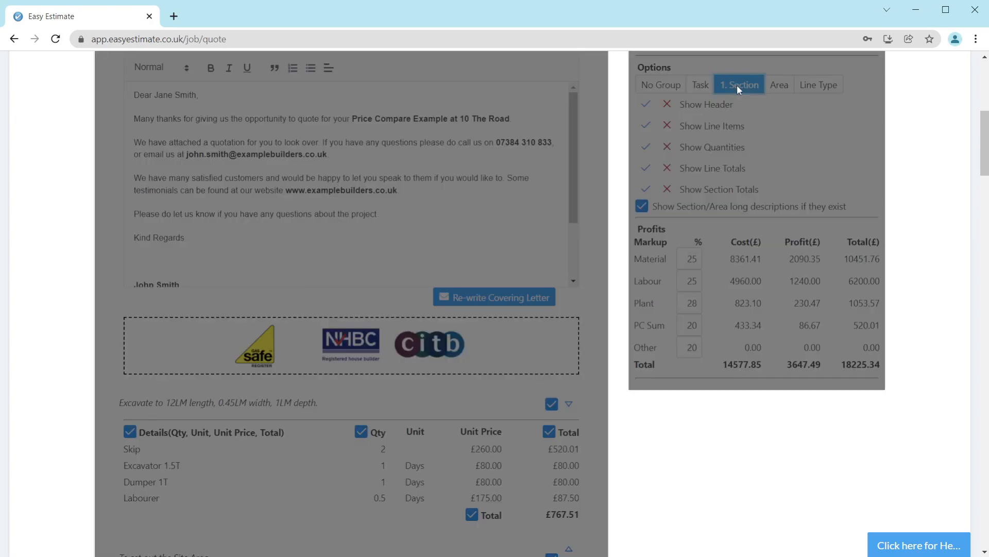
{"action": "scroll", "coordinate": [618, 335], "scroll_direction": "down", "scroll_amount": 5}
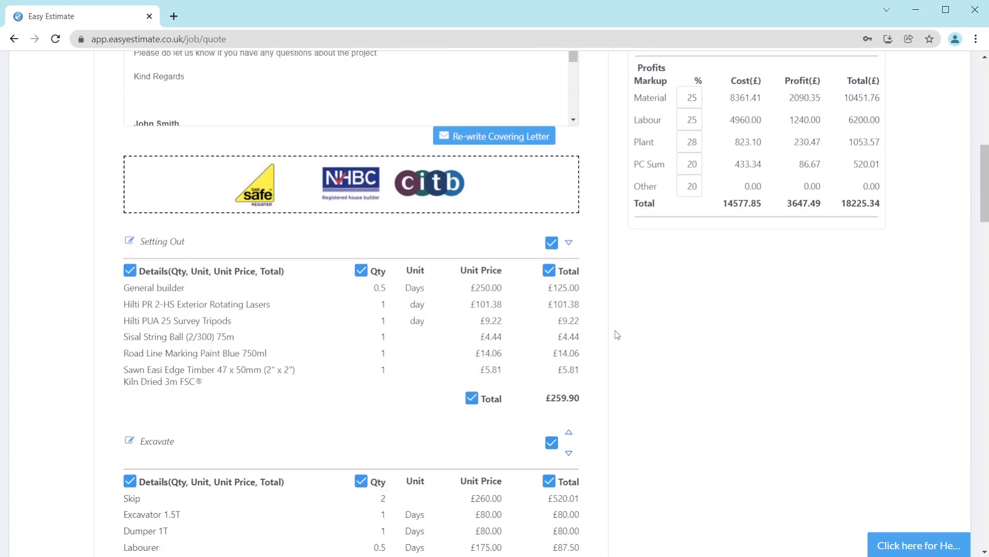
{"action": "left_click_drag", "start_coordinate": [208, 151], "coordinate": [141, 137]}
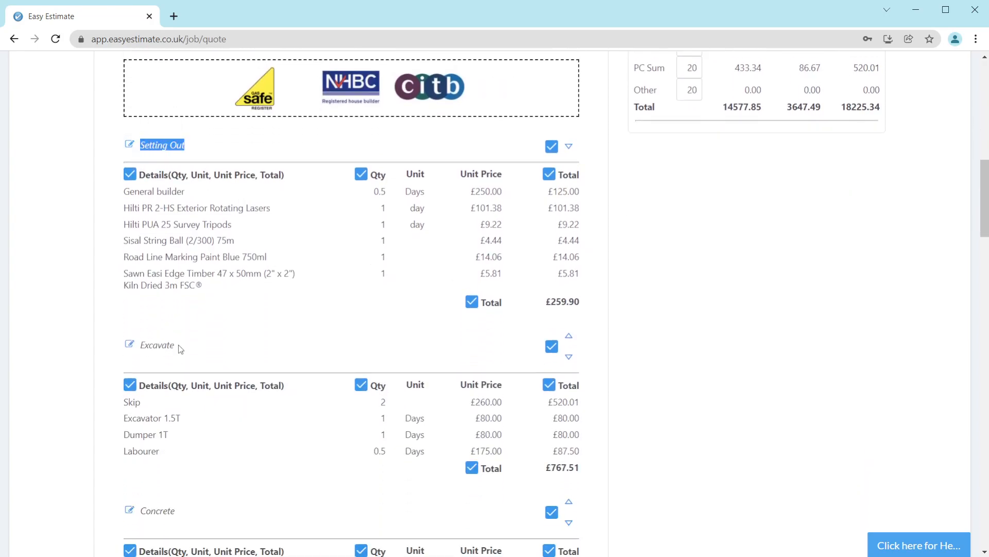
{"action": "left_click_drag", "start_coordinate": [176, 347], "coordinate": [143, 347]}
{"action": "left_click_drag", "start_coordinate": [181, 512], "coordinate": [142, 518]}
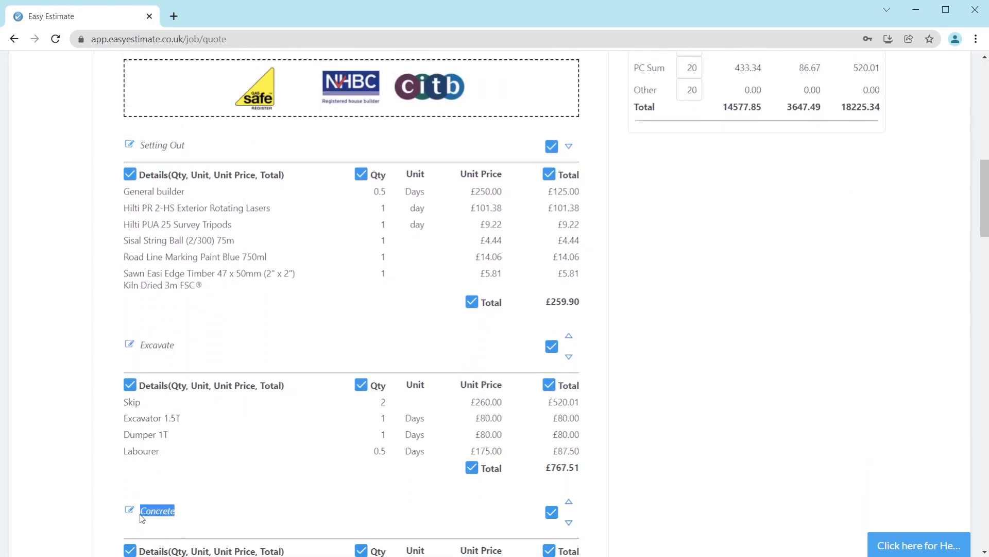
{"action": "left_click", "coordinate": [630, 362]}
{"action": "scroll", "coordinate": [622, 341], "scroll_direction": "up", "scroll_amount": 5}
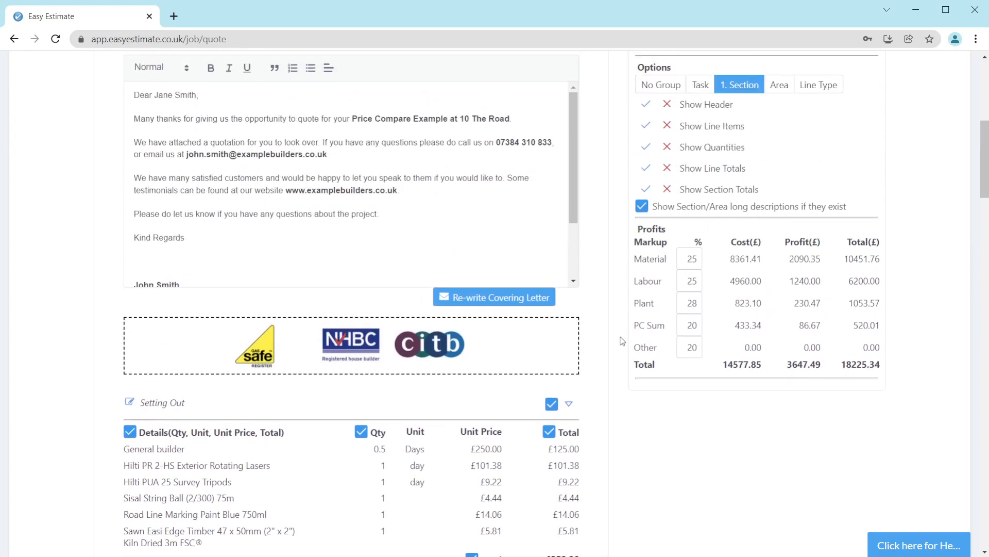
Step: Add Area and Line Type as further grouping levels, then return the quote to No Group
{"action": "left_click", "coordinate": [779, 86]}
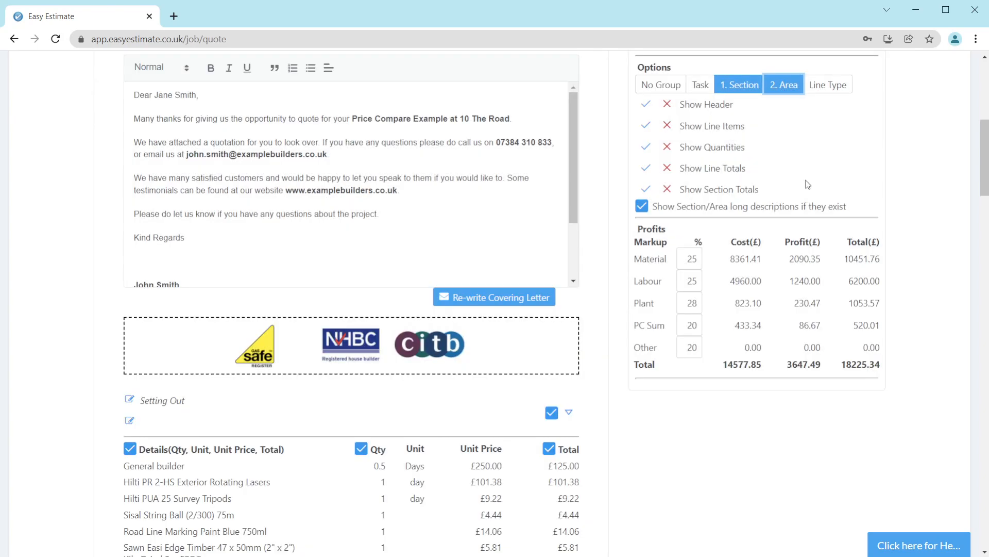
{"action": "left_click", "coordinate": [828, 85]}
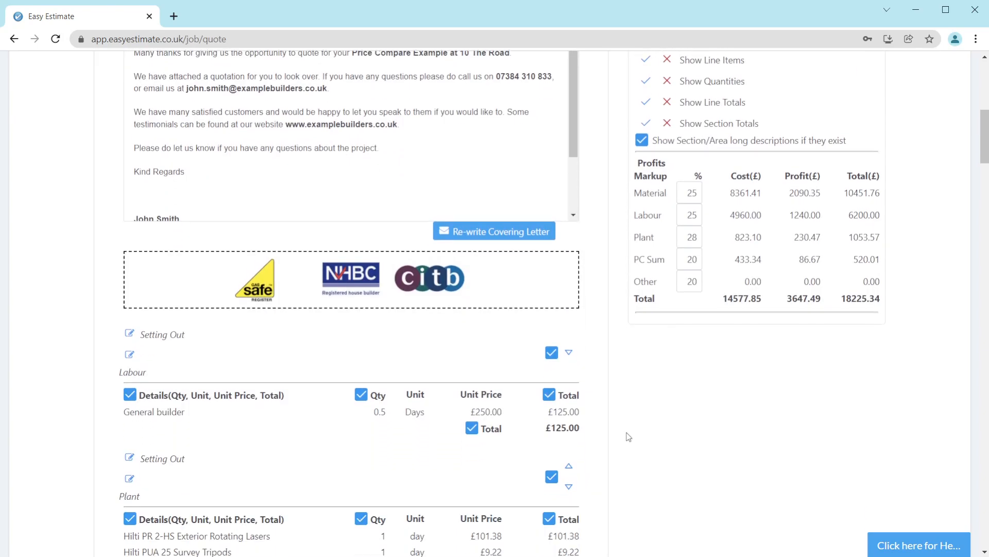
{"action": "scroll", "coordinate": [629, 437], "scroll_direction": "down", "scroll_amount": 1}
{"action": "left_click_drag", "start_coordinate": [103, 310], "coordinate": [160, 314]}
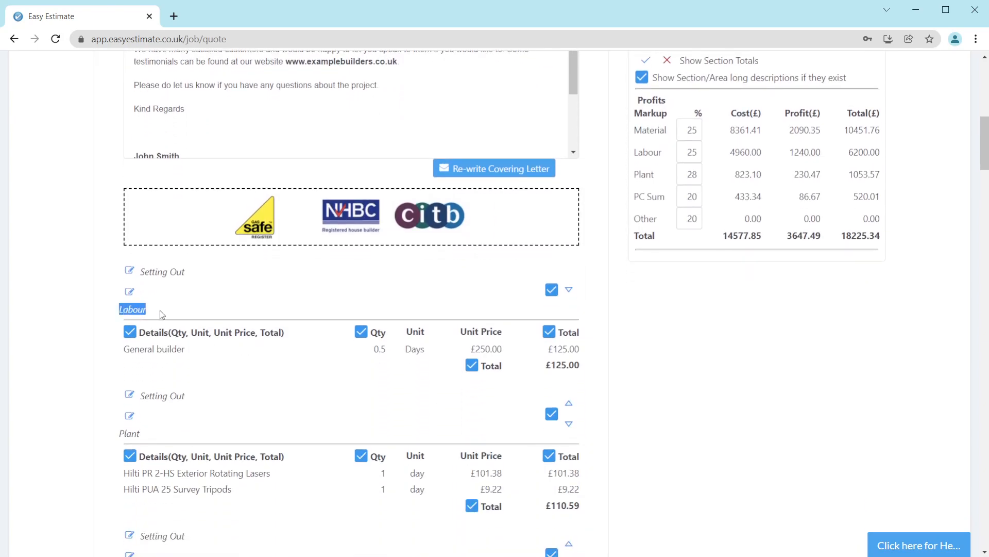
{"action": "left_click_drag", "start_coordinate": [108, 438], "coordinate": [170, 431]}
{"action": "scroll", "coordinate": [170, 430], "scroll_direction": "down", "scroll_amount": 2}
{"action": "left_click_drag", "start_coordinate": [115, 445], "coordinate": [170, 446]}
{"action": "left_click", "coordinate": [630, 374]}
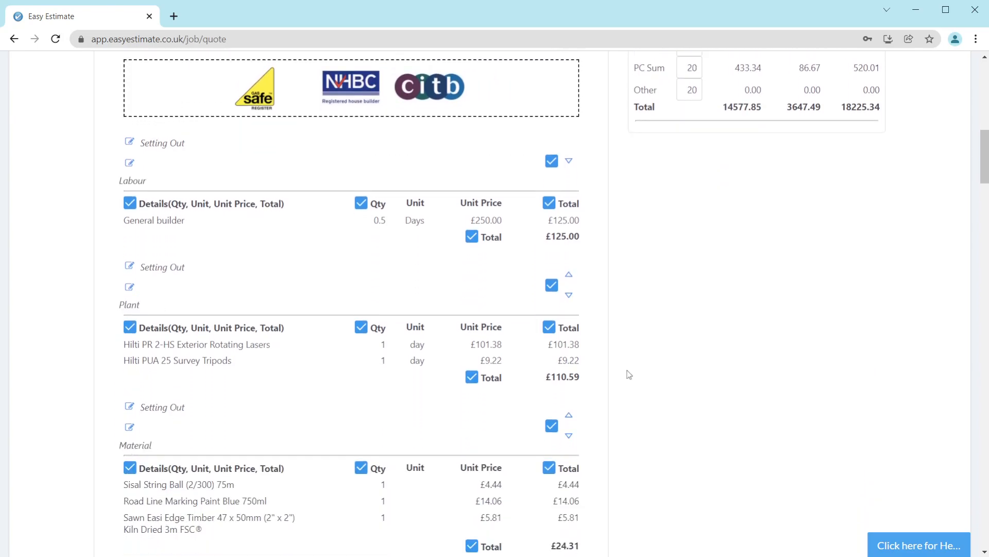
{"action": "scroll", "coordinate": [630, 372], "scroll_direction": "up", "scroll_amount": 5}
{"action": "left_click", "coordinate": [662, 84]}
Step: Move the Excavate section up above the site set-out section
{"action": "scroll", "coordinate": [616, 422], "scroll_direction": "down", "scroll_amount": 6}
{"action": "scroll", "coordinate": [616, 417], "scroll_direction": "down", "scroll_amount": 1}
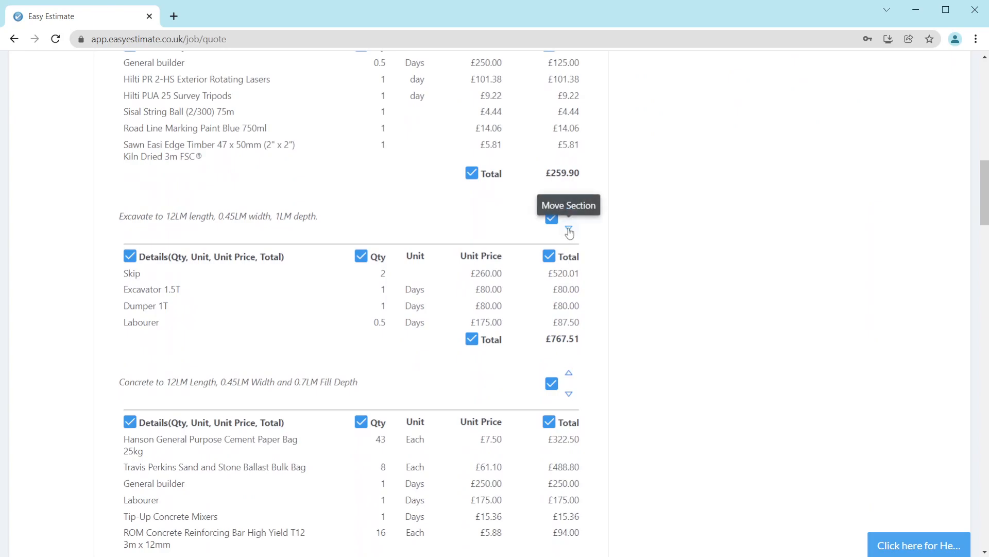
{"action": "left_click", "coordinate": [570, 209]}
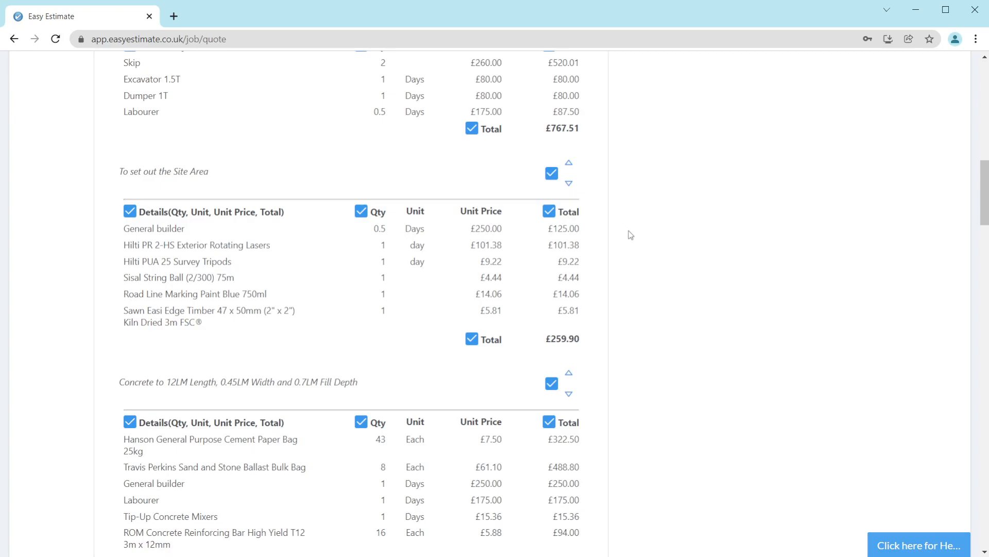
Step: Move the site set-out section down below the Concrete section
{"action": "scroll", "coordinate": [624, 423], "scroll_direction": "down", "scroll_amount": 1}
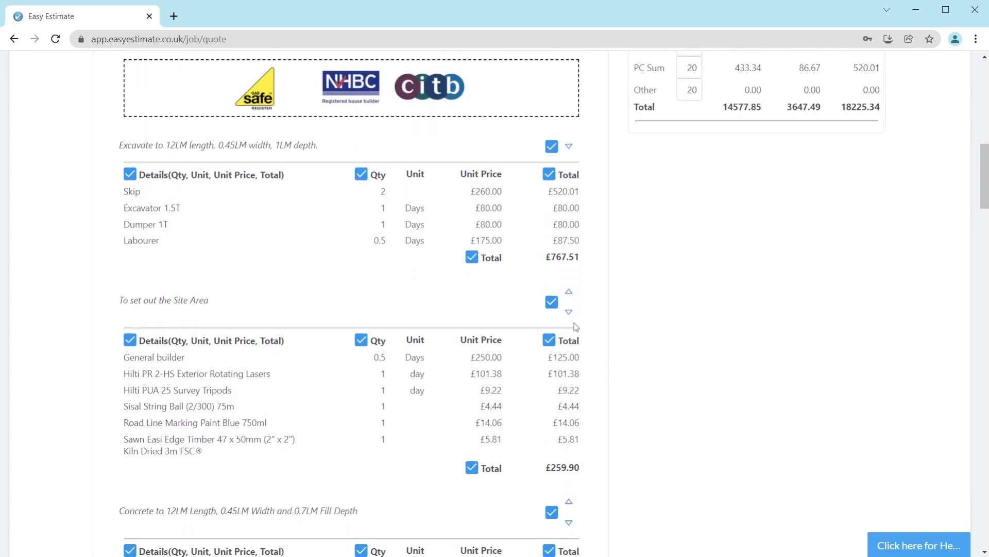
{"action": "left_click", "coordinate": [570, 312]}
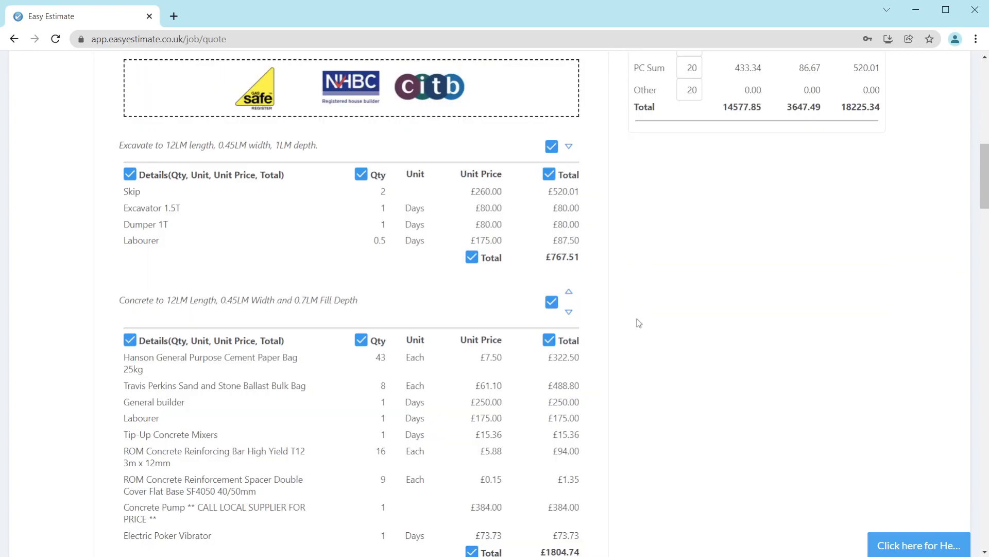
{"action": "scroll", "coordinate": [627, 323], "scroll_direction": "down", "scroll_amount": 1}
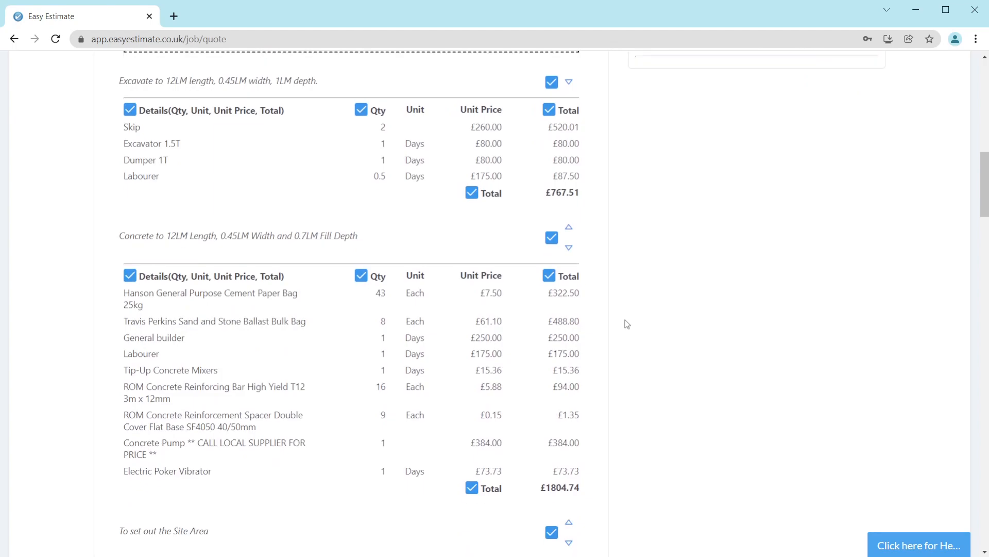
{"action": "scroll", "coordinate": [628, 324], "scroll_direction": "down", "scroll_amount": 1}
{"action": "scroll", "coordinate": [625, 323], "scroll_direction": "up", "scroll_amount": 4}
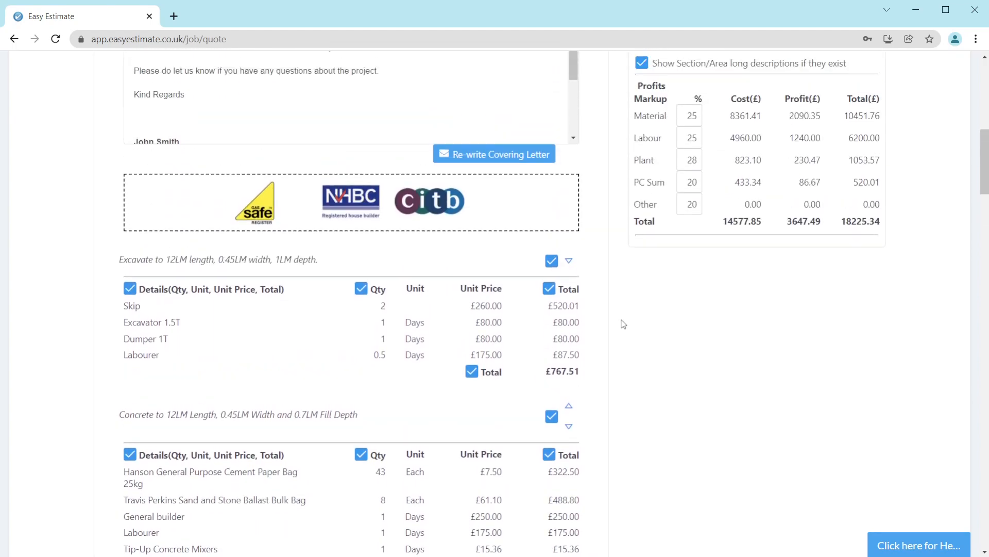
Step: Hide the quantities column of the first, excavation section
{"action": "left_click", "coordinate": [360, 304]}
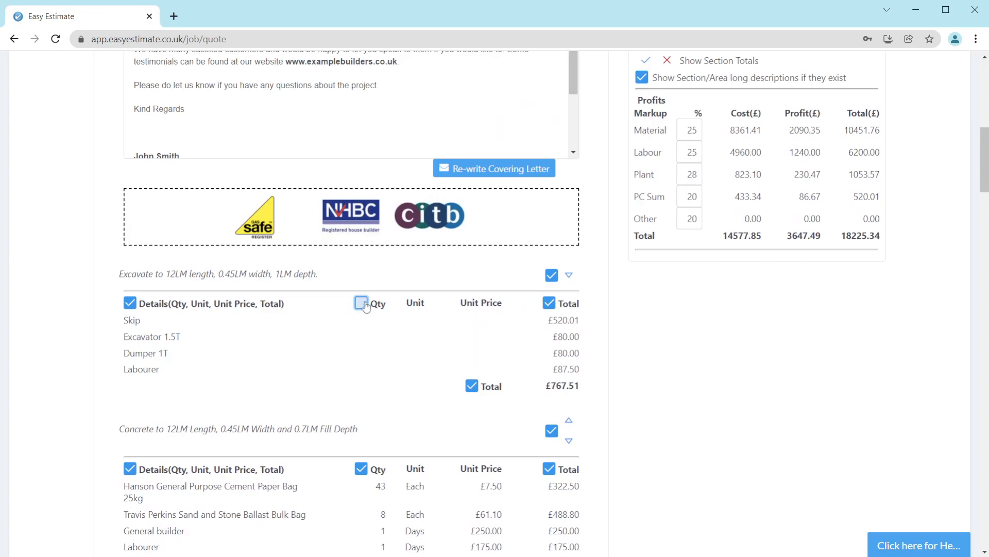
{"action": "scroll", "coordinate": [644, 332], "scroll_direction": "down", "scroll_amount": 12}
{"action": "scroll", "coordinate": [641, 339], "scroll_direction": "down", "scroll_amount": 20}
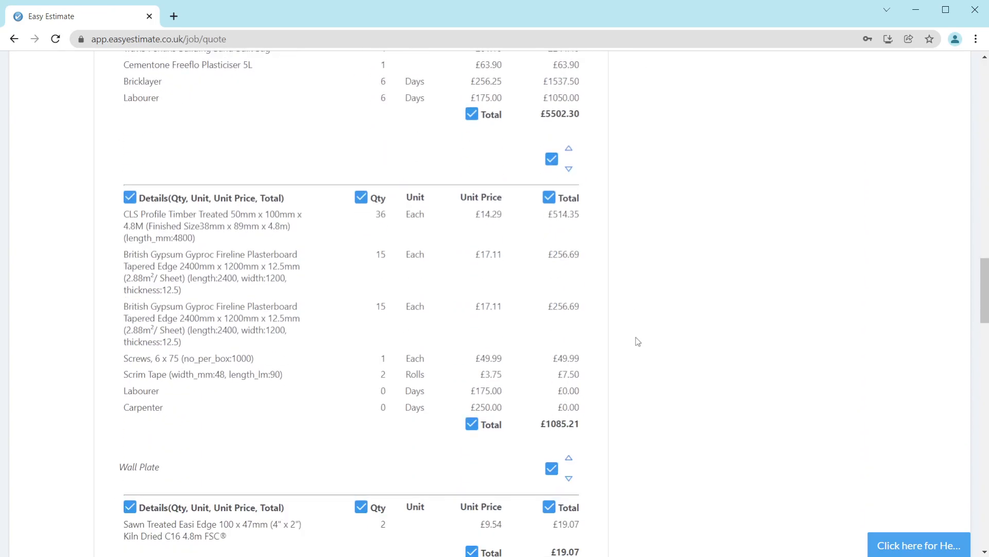
{"action": "scroll", "coordinate": [632, 343], "scroll_direction": "down", "scroll_amount": 15}
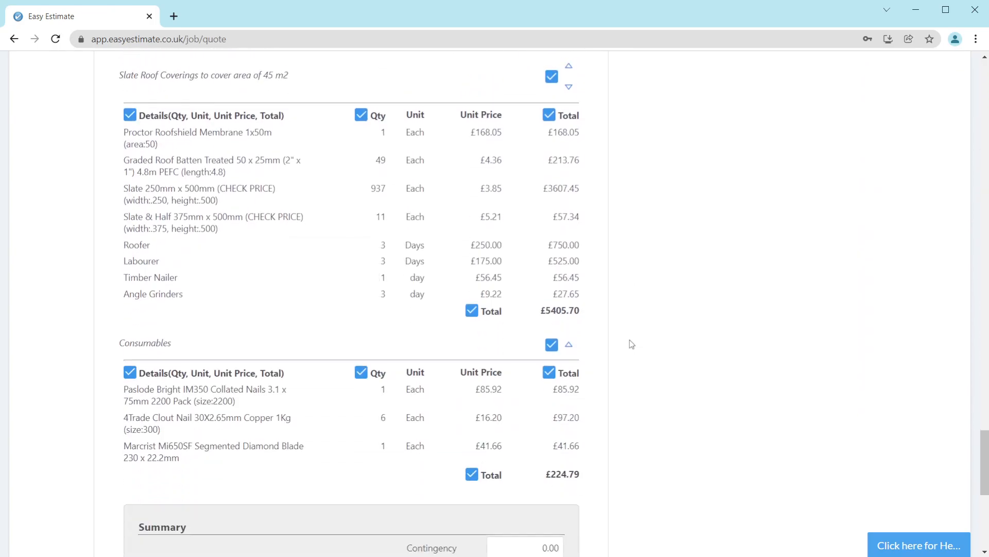
Step: Set the contingency to 1000 and switch VAT off and back on in the summary
{"action": "left_click", "coordinate": [513, 210]}
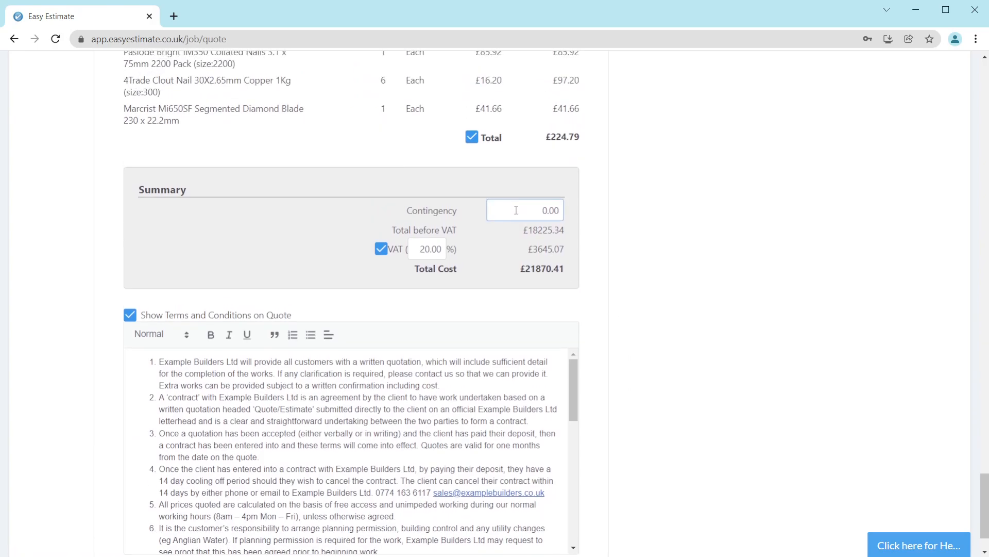
{"action": "type", "text": "1000"}
{"action": "left_click", "coordinate": [381, 250]}
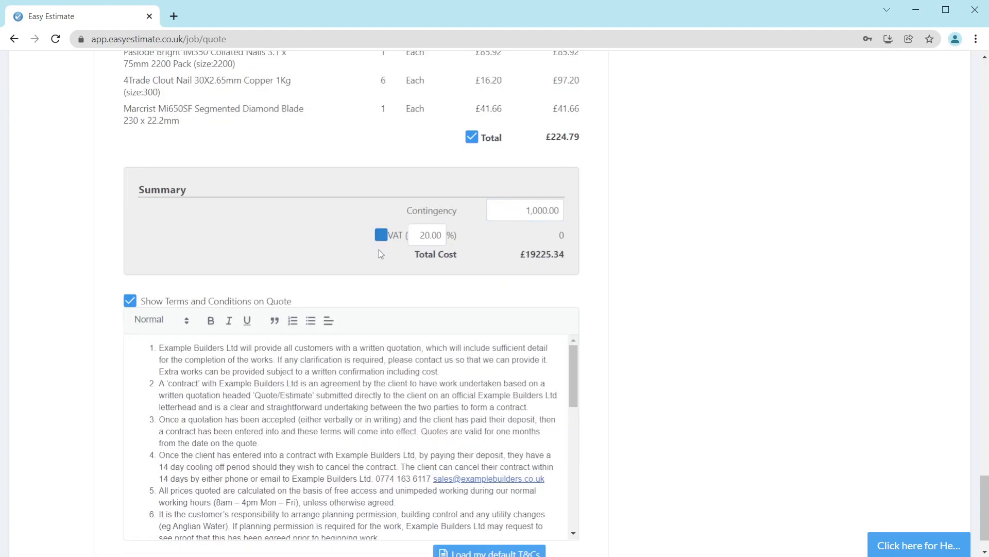
{"action": "left_click", "coordinate": [381, 235]}
{"action": "left_click", "coordinate": [427, 249]}
{"action": "double_click", "coordinate": [427, 249]}
{"action": "left_click", "coordinate": [457, 305]}
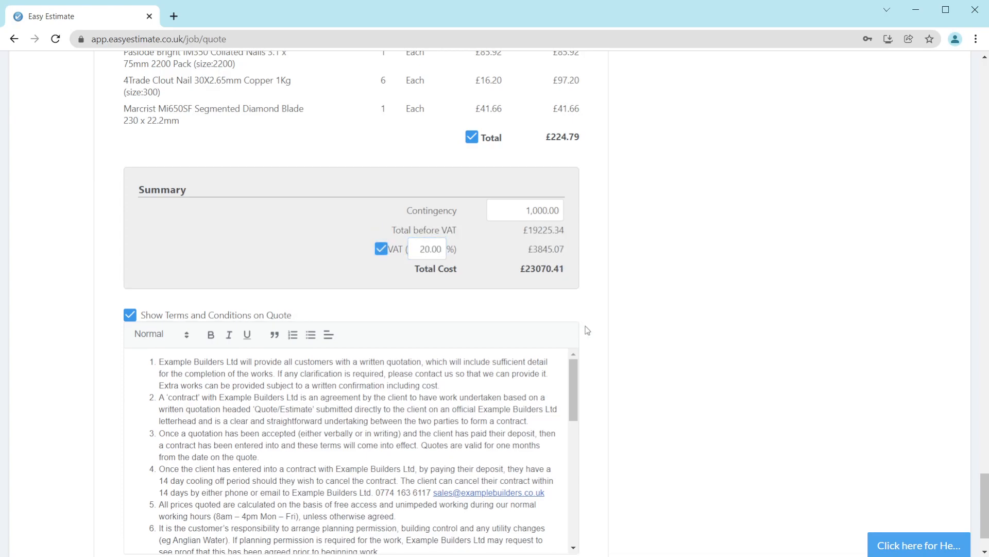
Step: Turn off Show Terms and Conditions on Quote
{"action": "left_click_drag", "start_coordinate": [311, 313], "coordinate": [186, 313]}
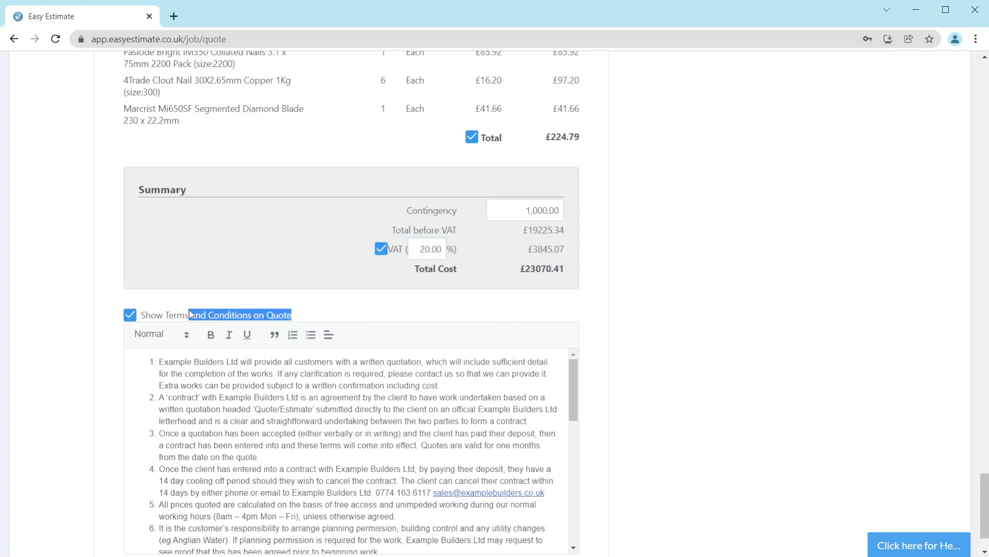
{"action": "scroll", "coordinate": [78, 333], "scroll_direction": "down", "scroll_amount": 1}
{"action": "mouse_move", "coordinate": [576, 324]}
{"action": "left_mouse_down"}
{"action": "mouse_move", "coordinate": [576, 389]}
{"action": "mouse_move", "coordinate": [578, 312]}
{"action": "left_mouse_up"}
{"action": "left_click", "coordinate": [311, 252]}
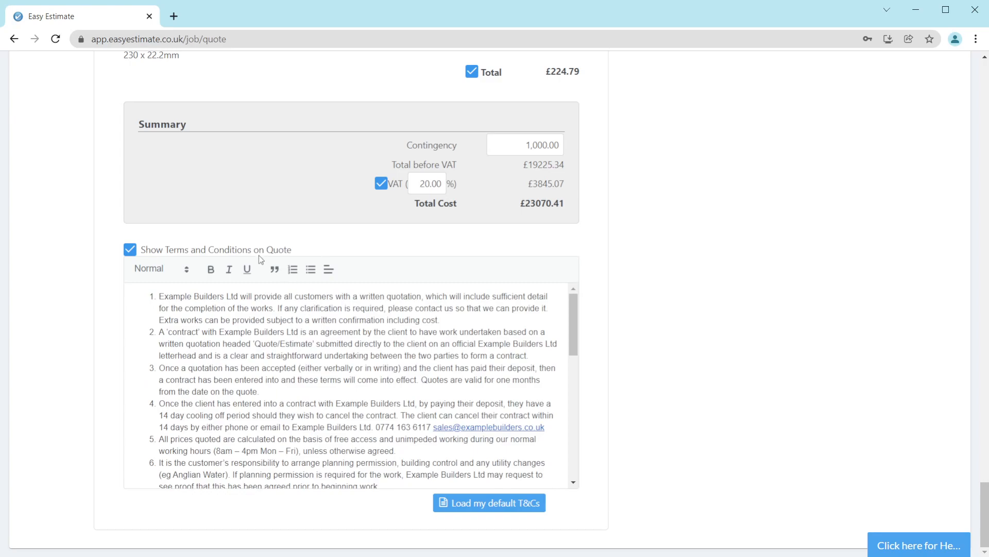
{"action": "left_click", "coordinate": [130, 250]}
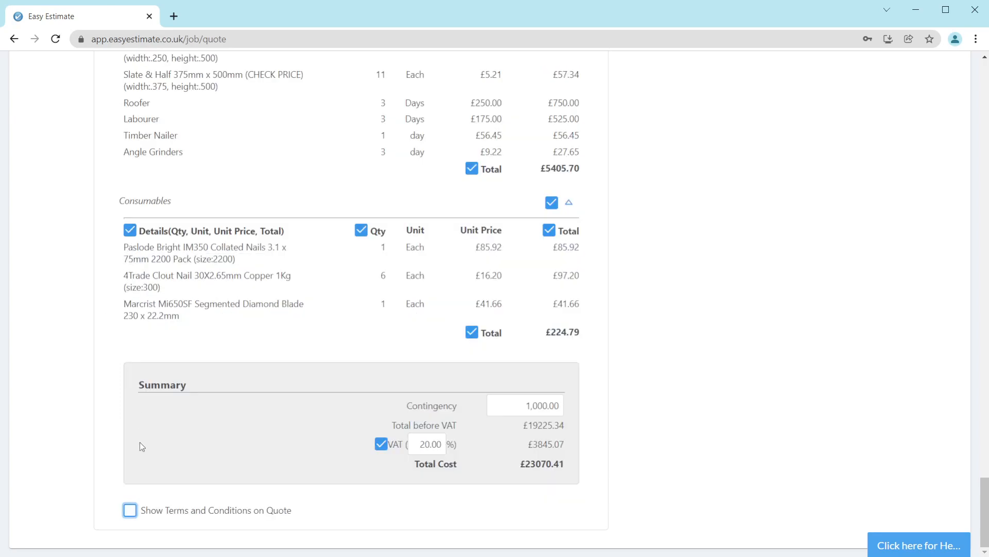